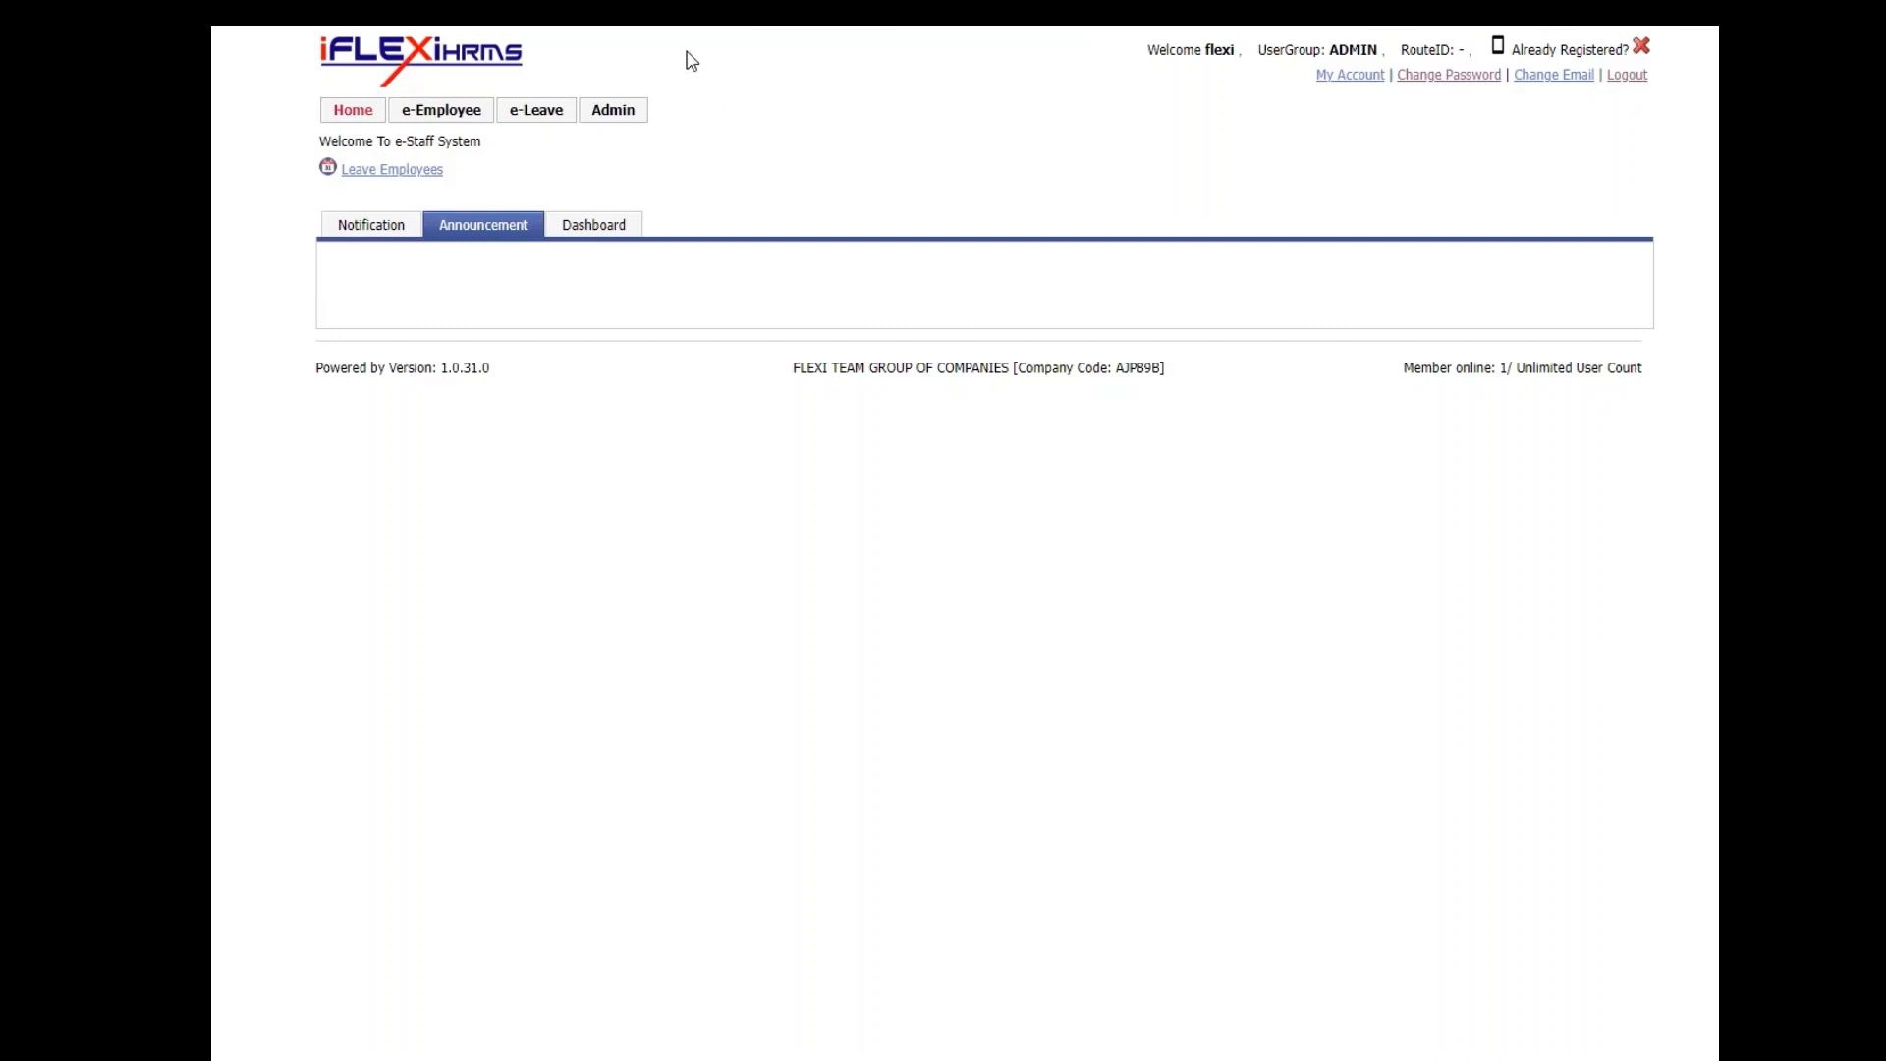
Open the User Account Detail page in the Admin module.
left_click(621, 115)
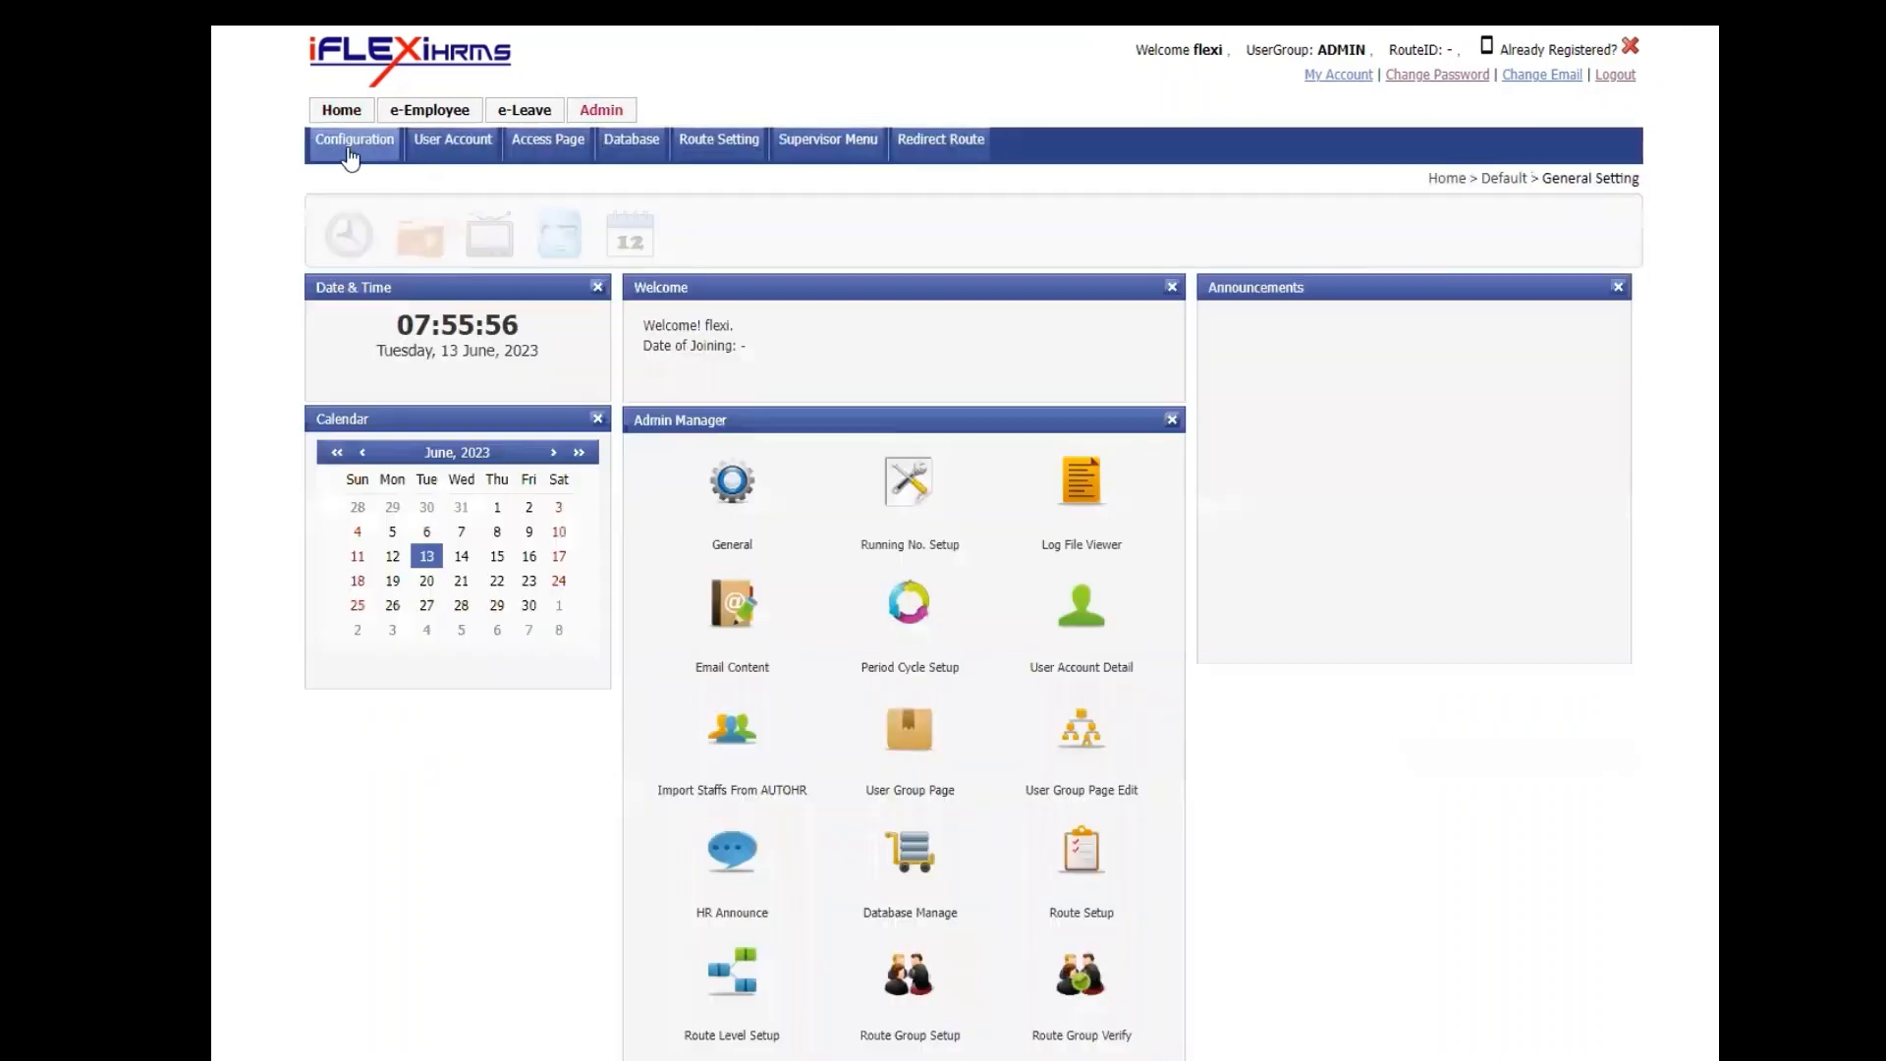
mouse_move(348, 154)
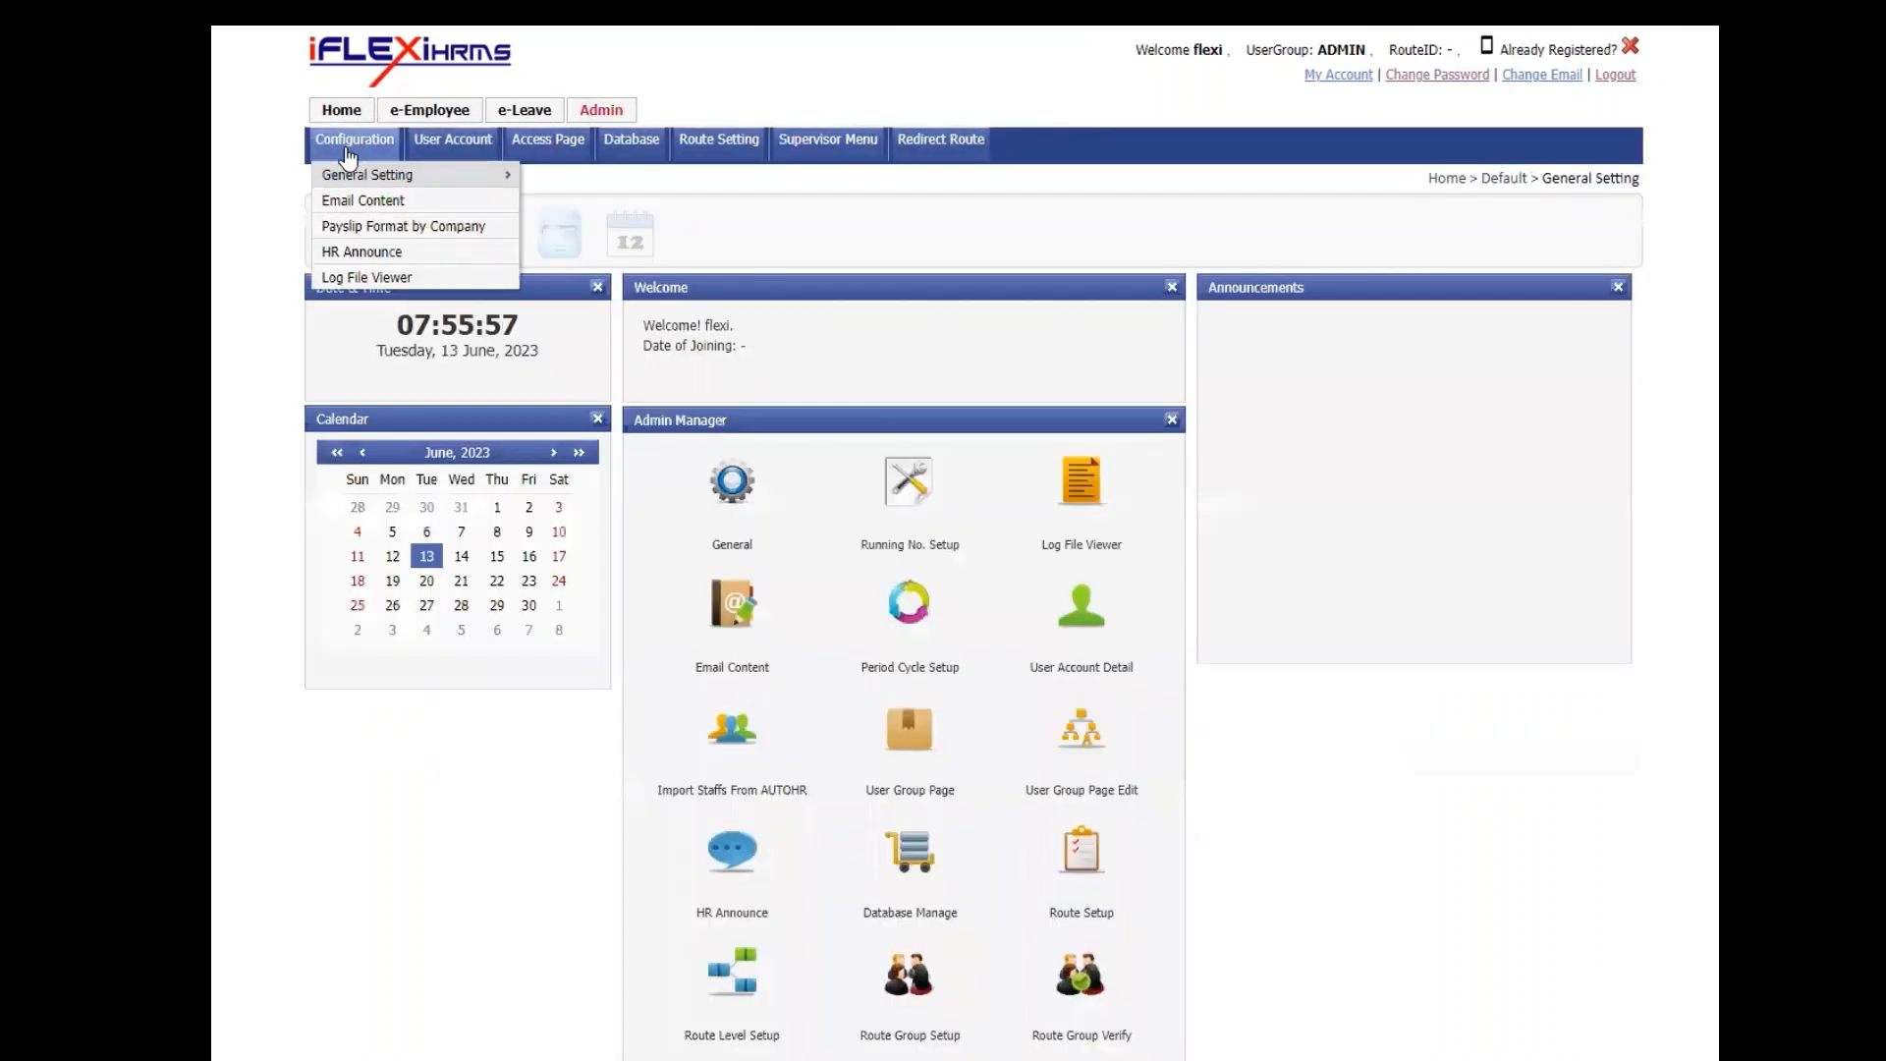
mouse_move(450, 147)
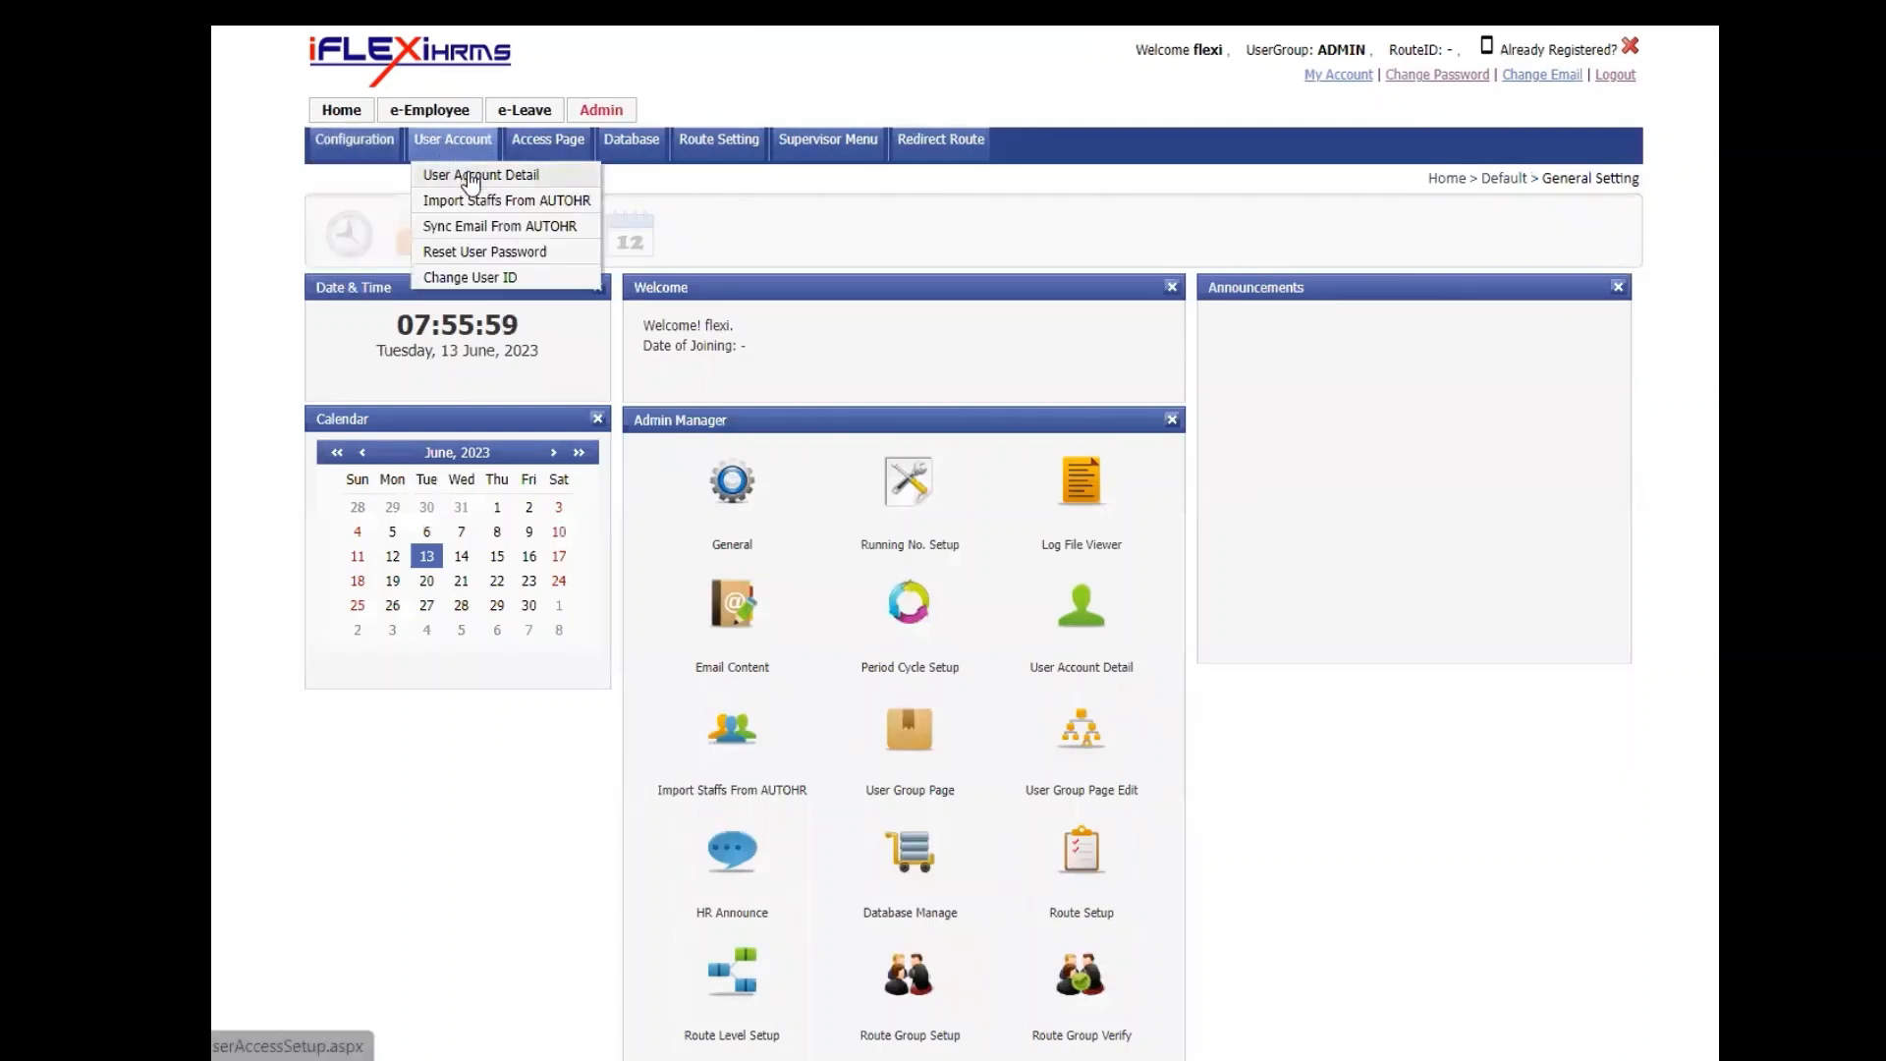
left_click(471, 177)
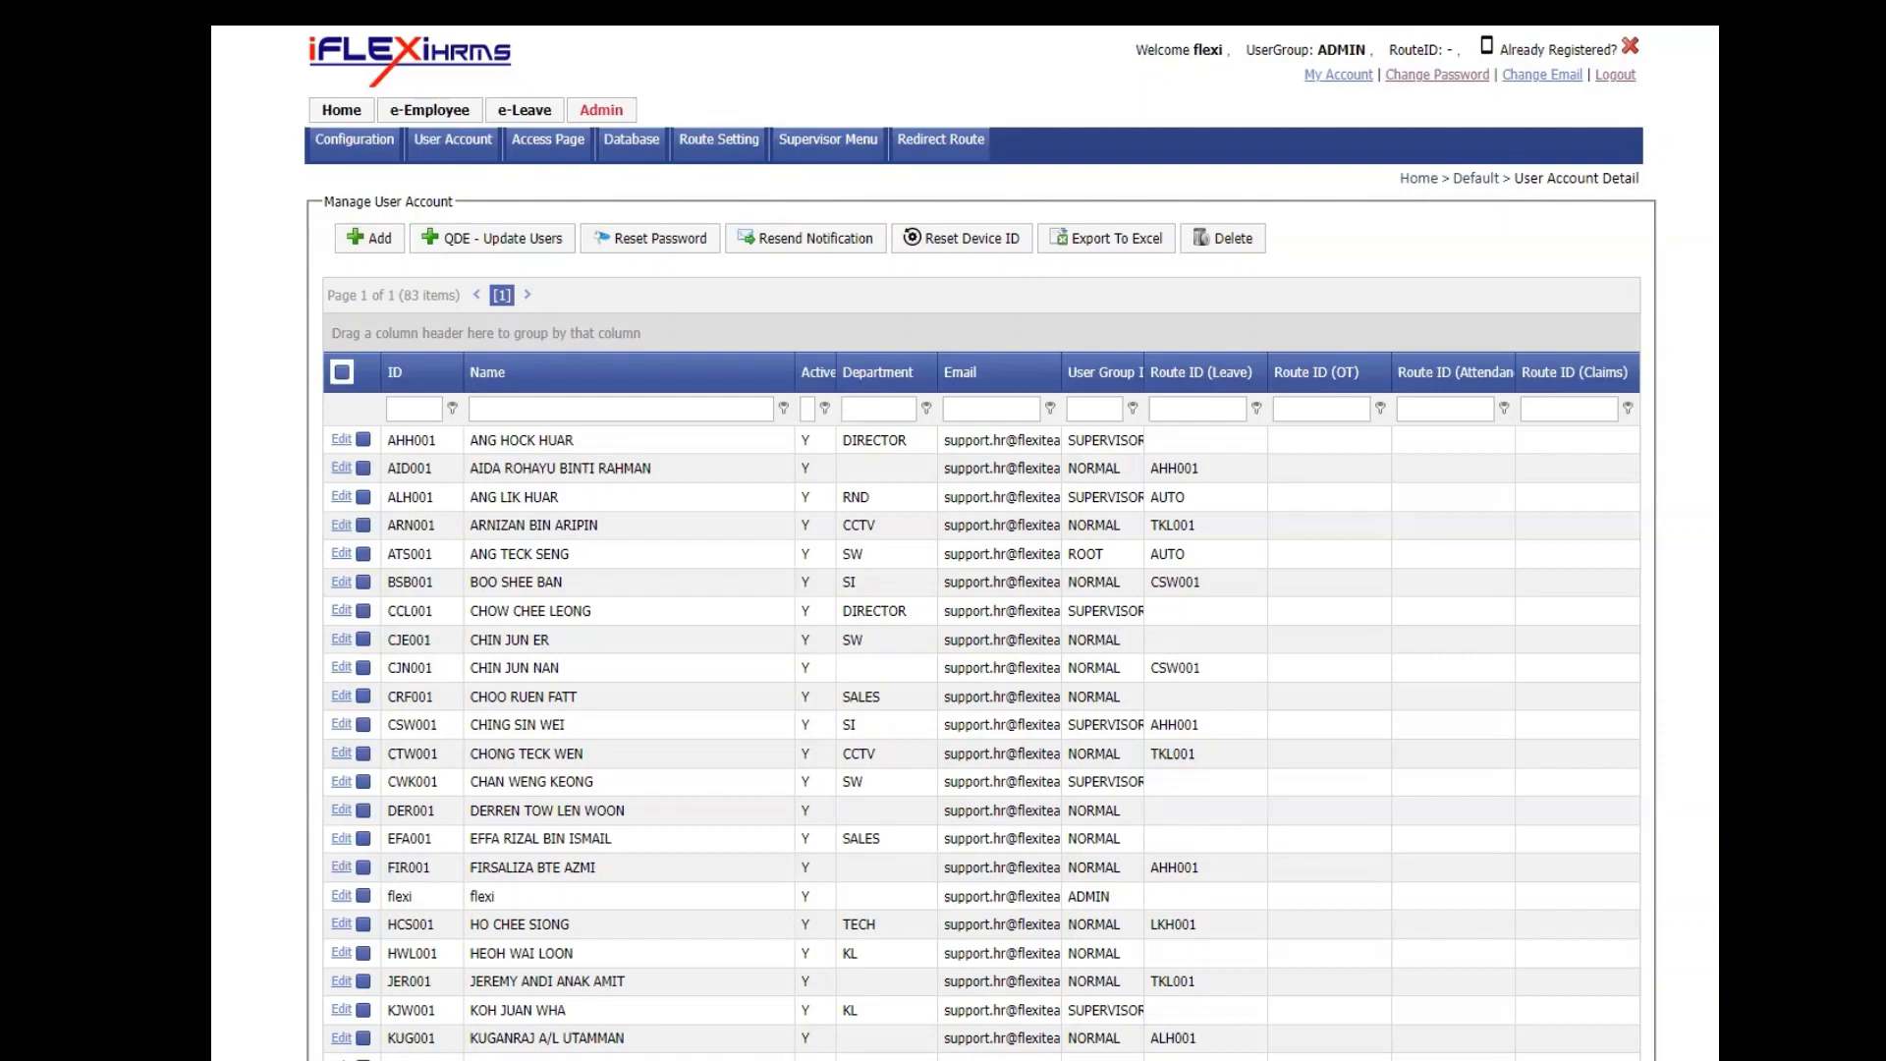
Open for editing the SW-department user account listed directly below the one with leave route TKW001.
scroll(516, 693, "down", 10)
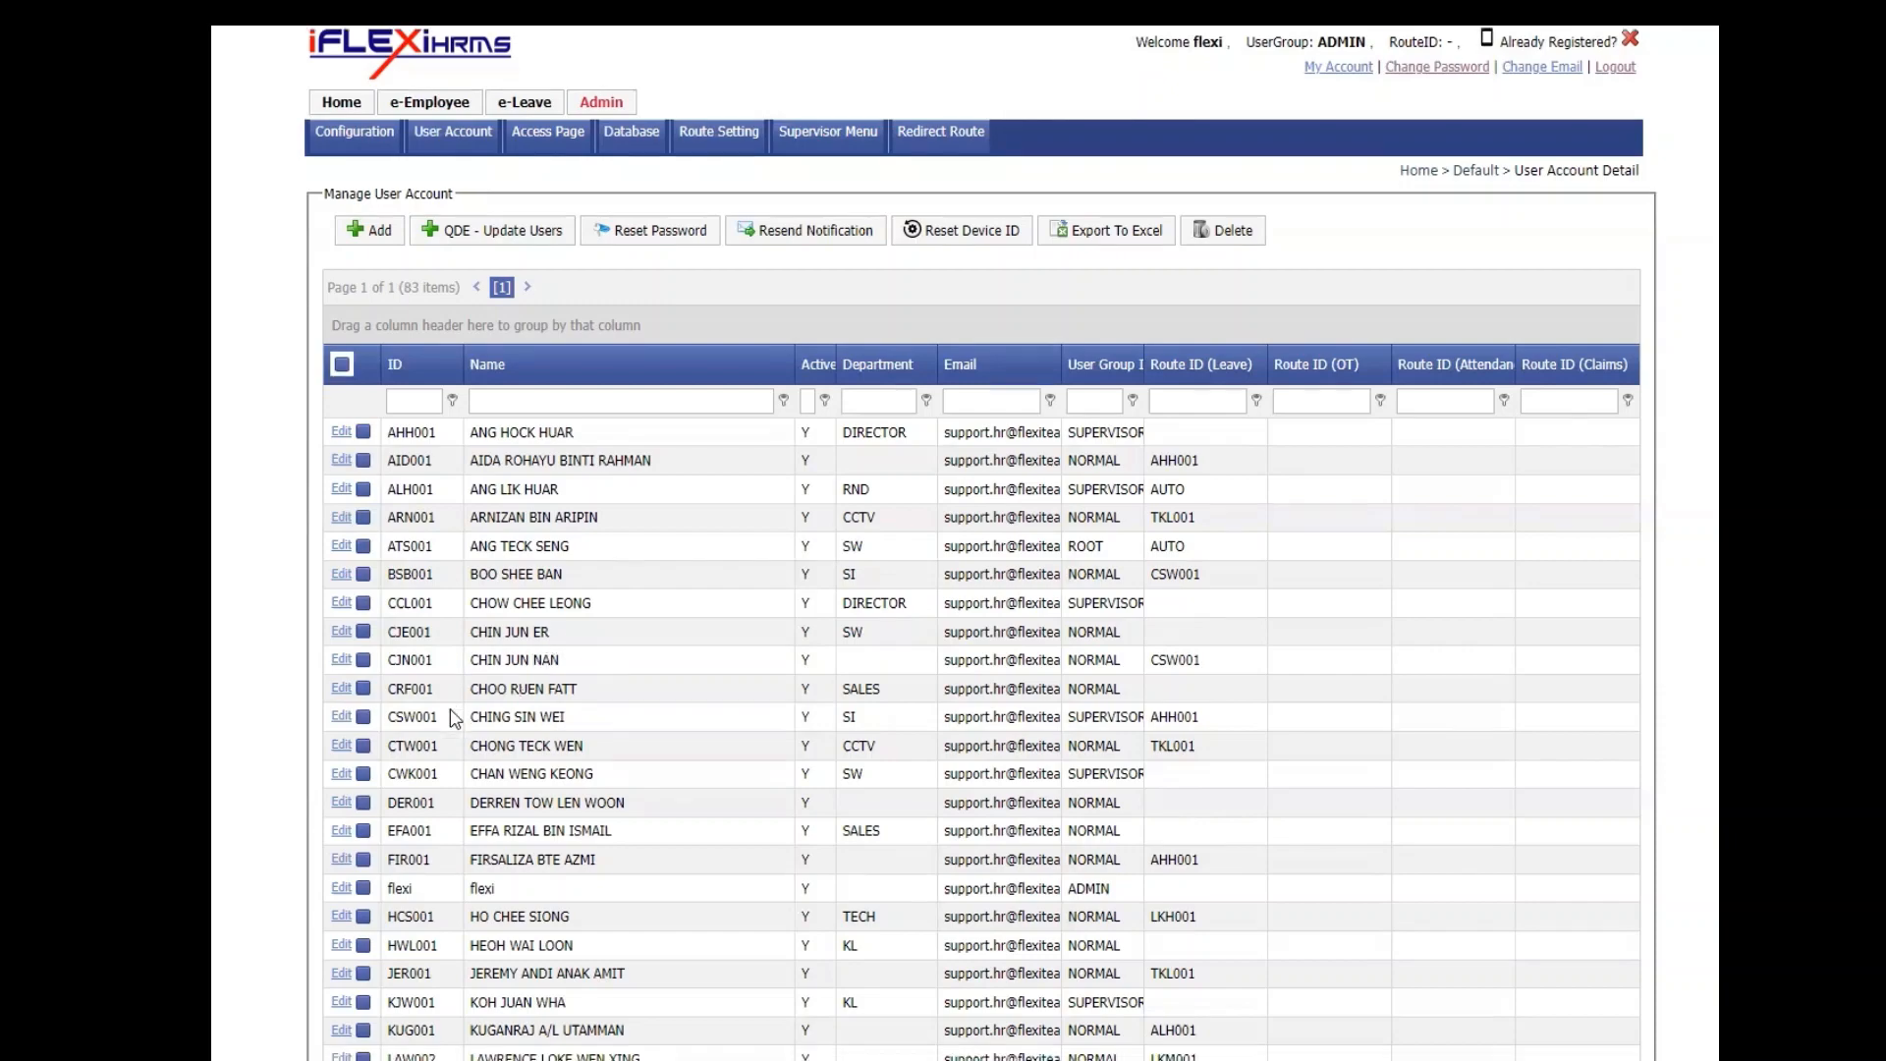
scroll(478, 694, "down", 3)
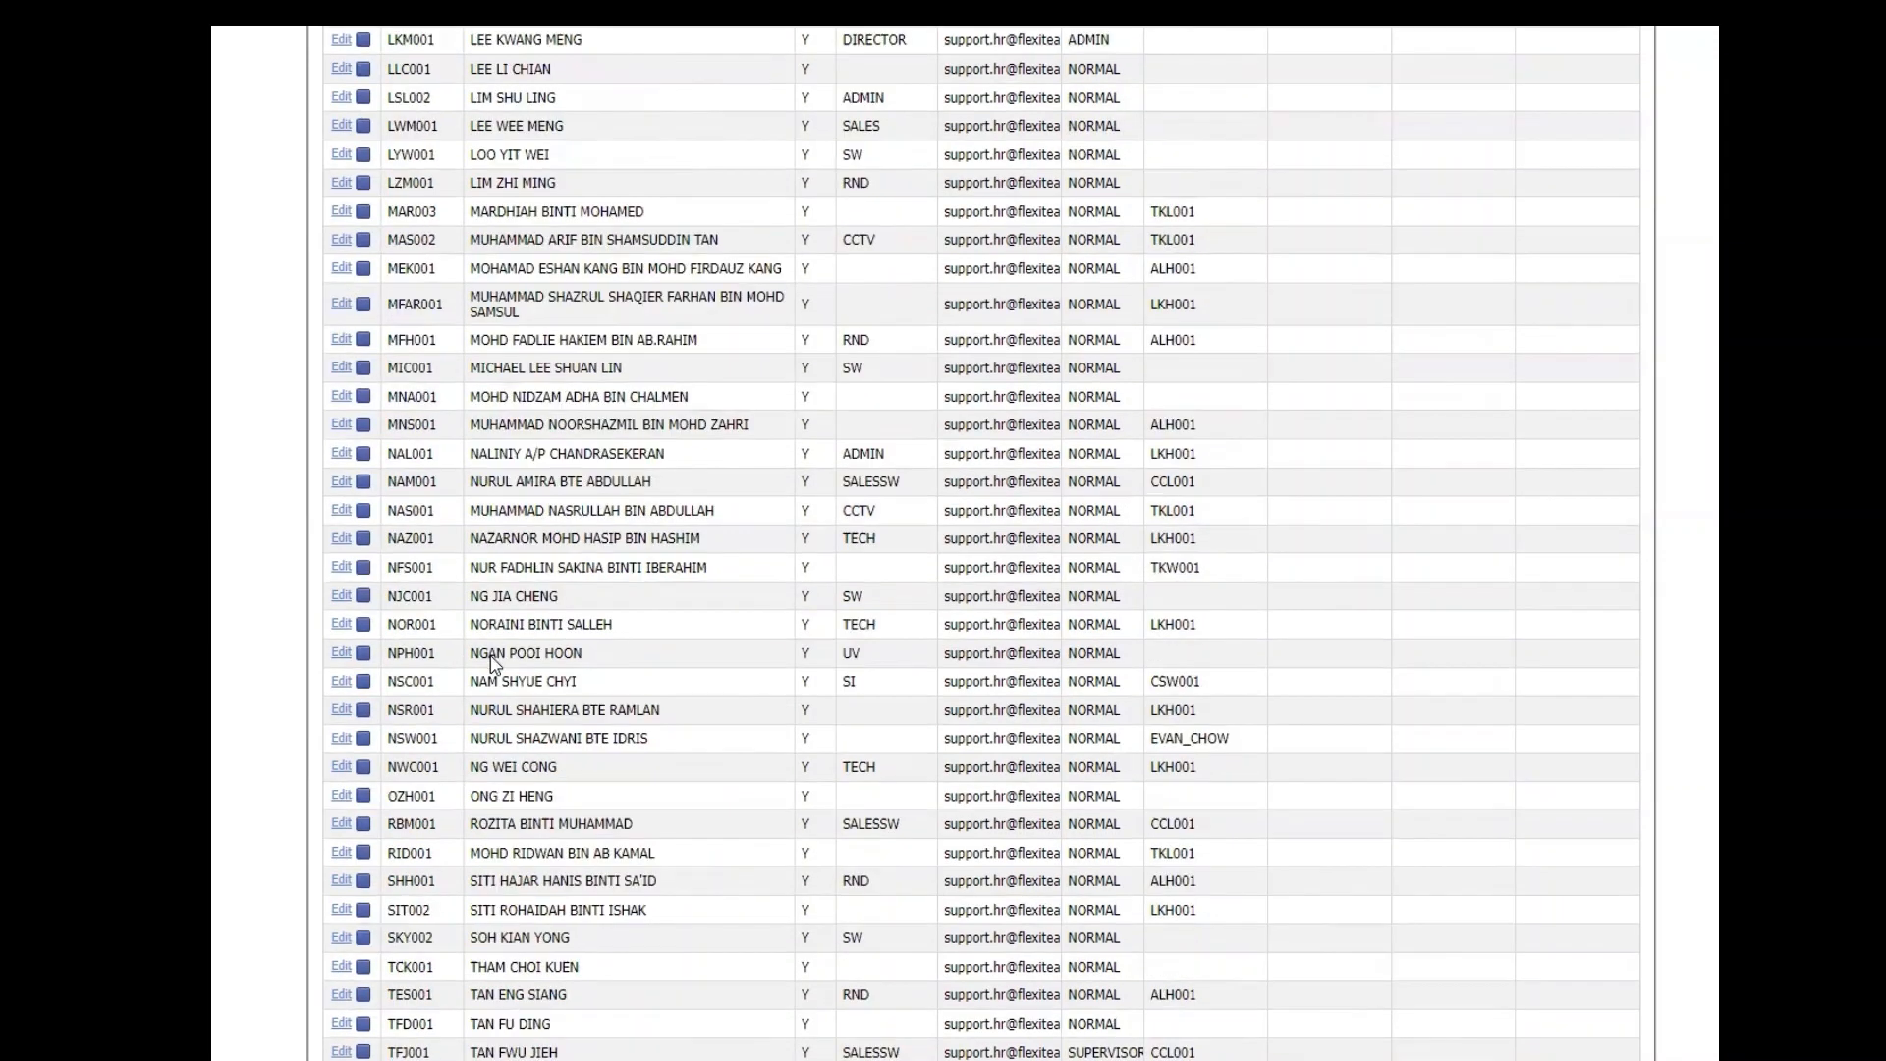
left_click(362, 597)
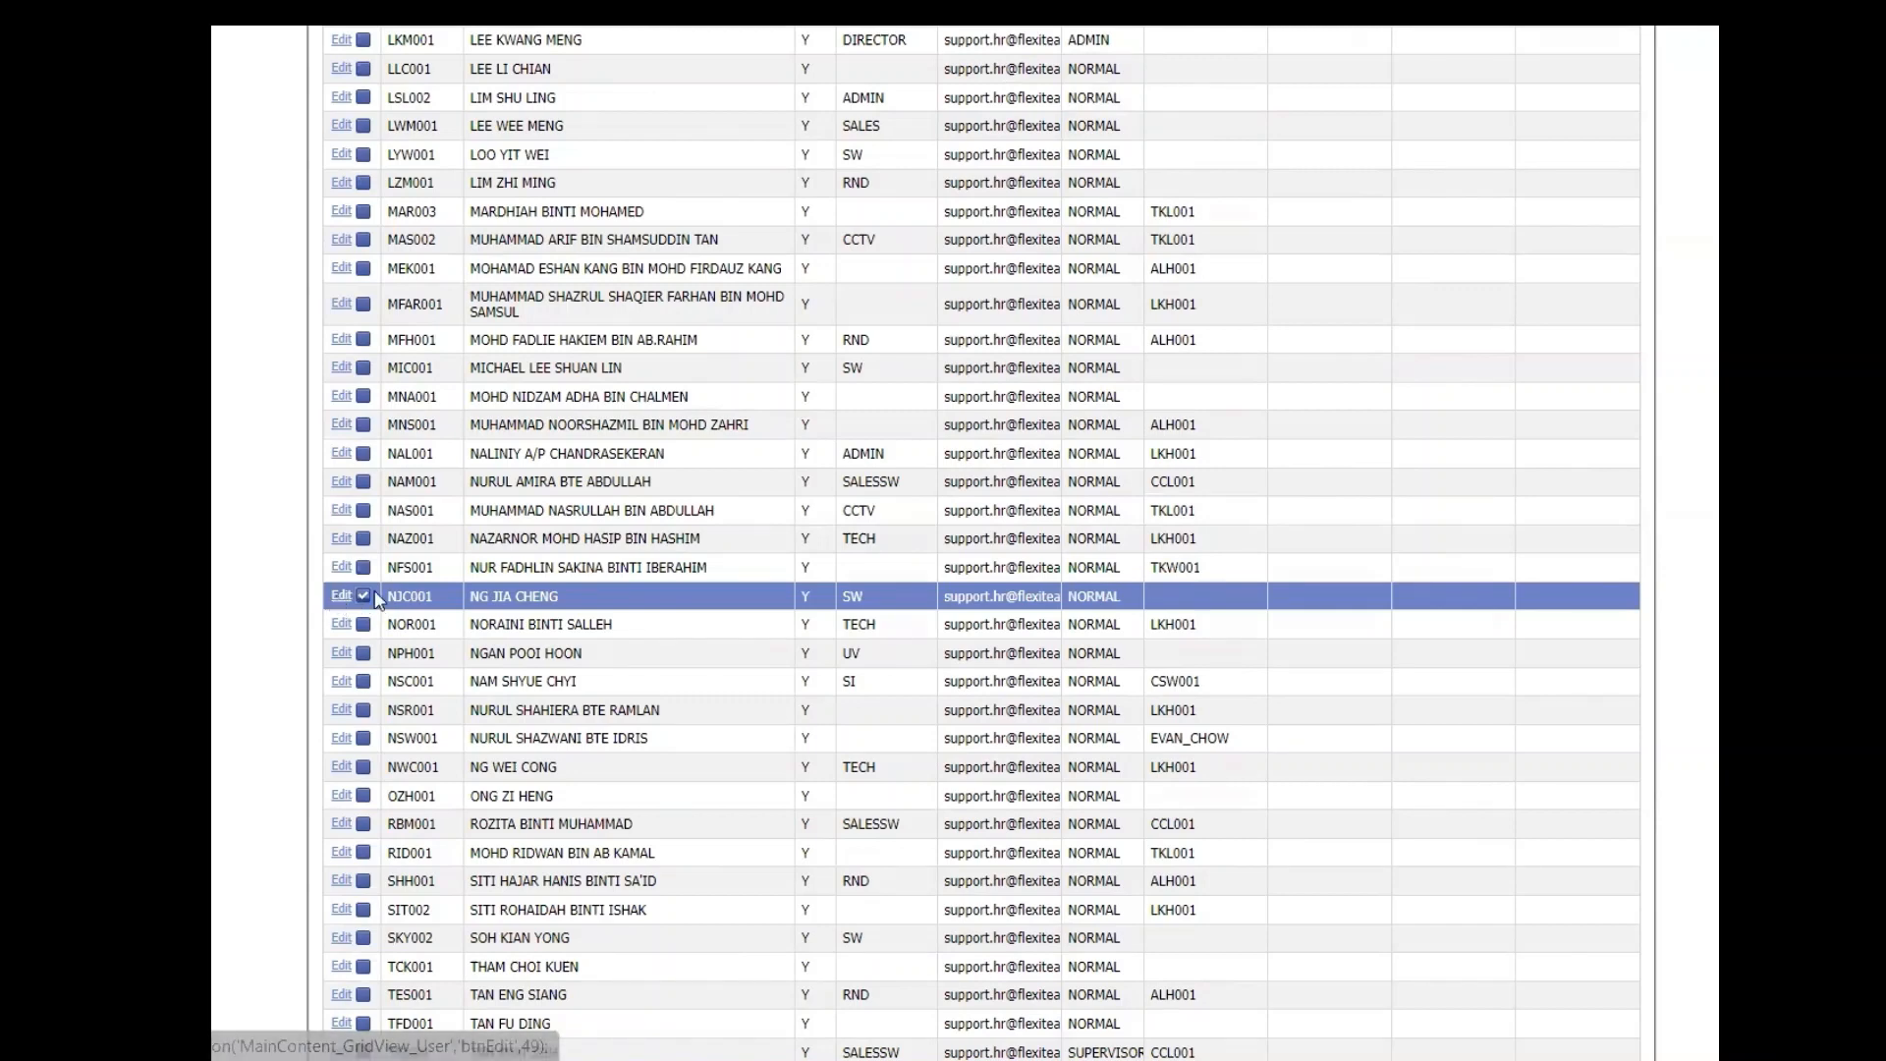
left_click(377, 597)
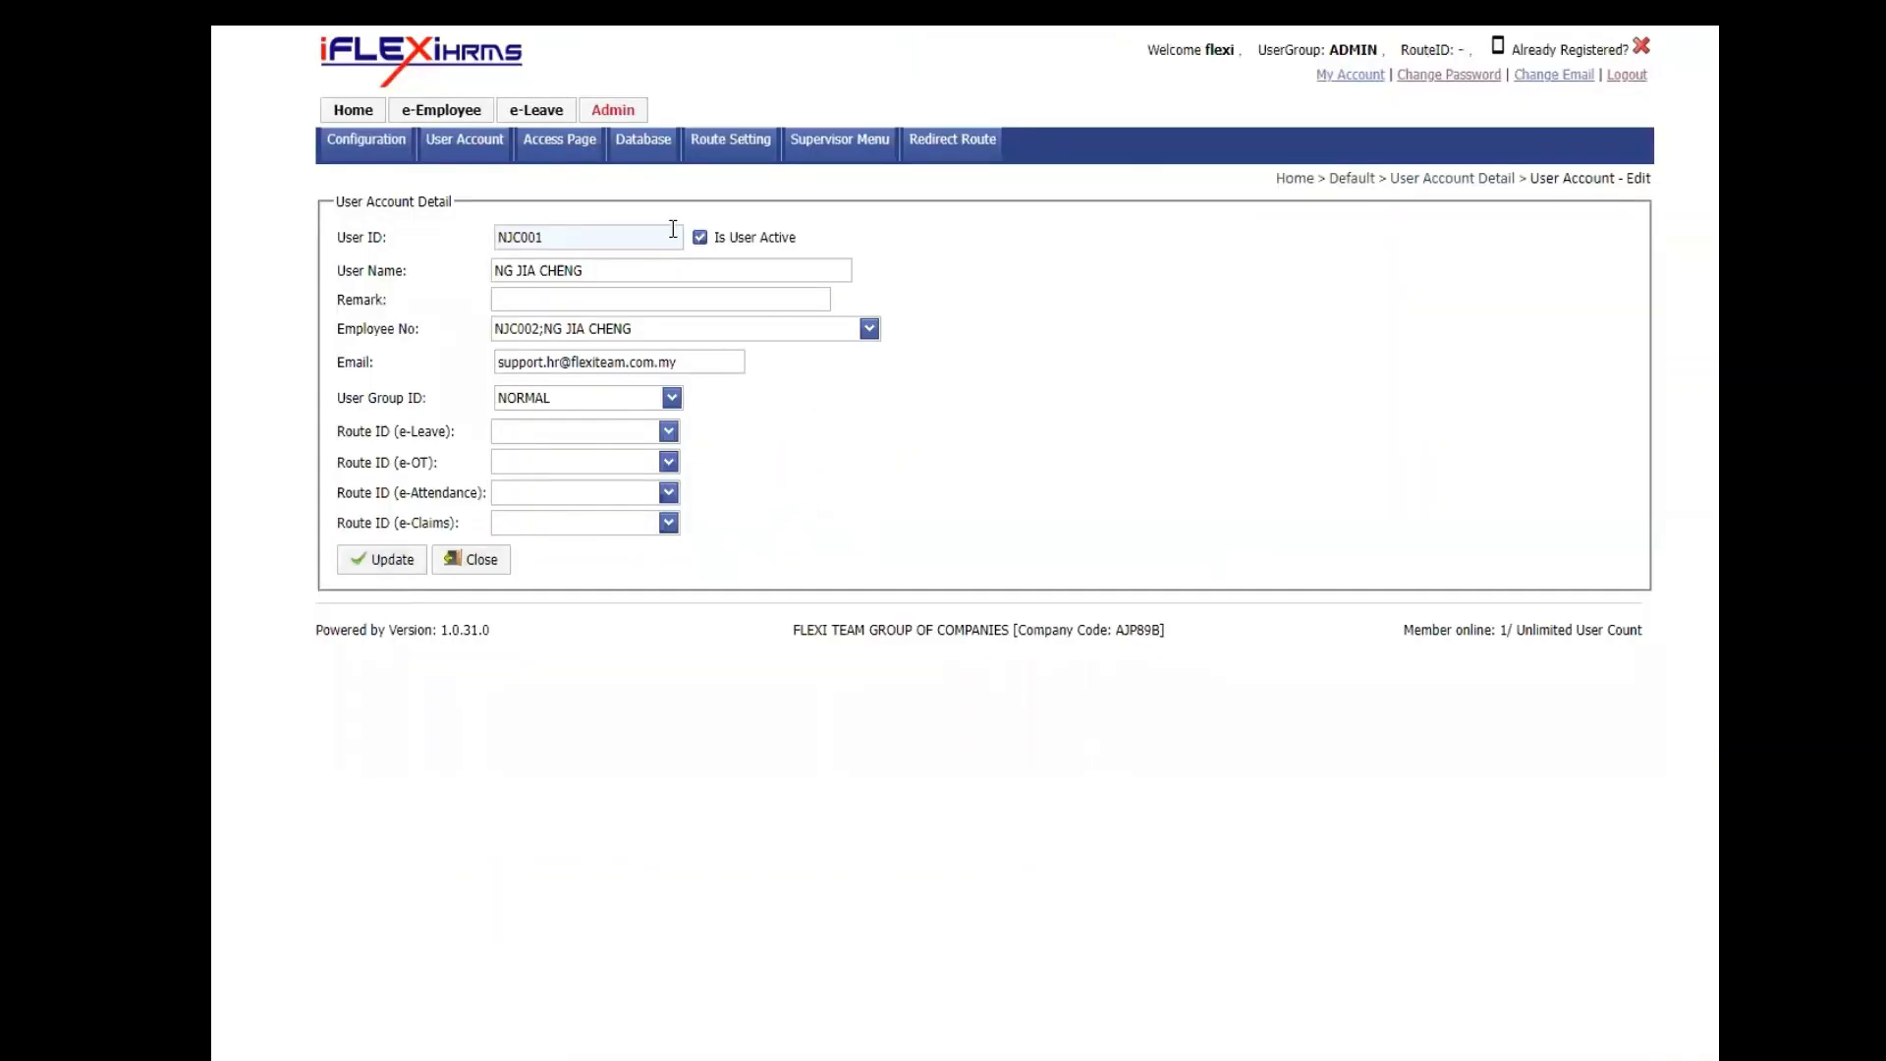
Set the account's e-Leave route ID to ATS001, save and confirm the update, and close the account.
left_click(667, 433)
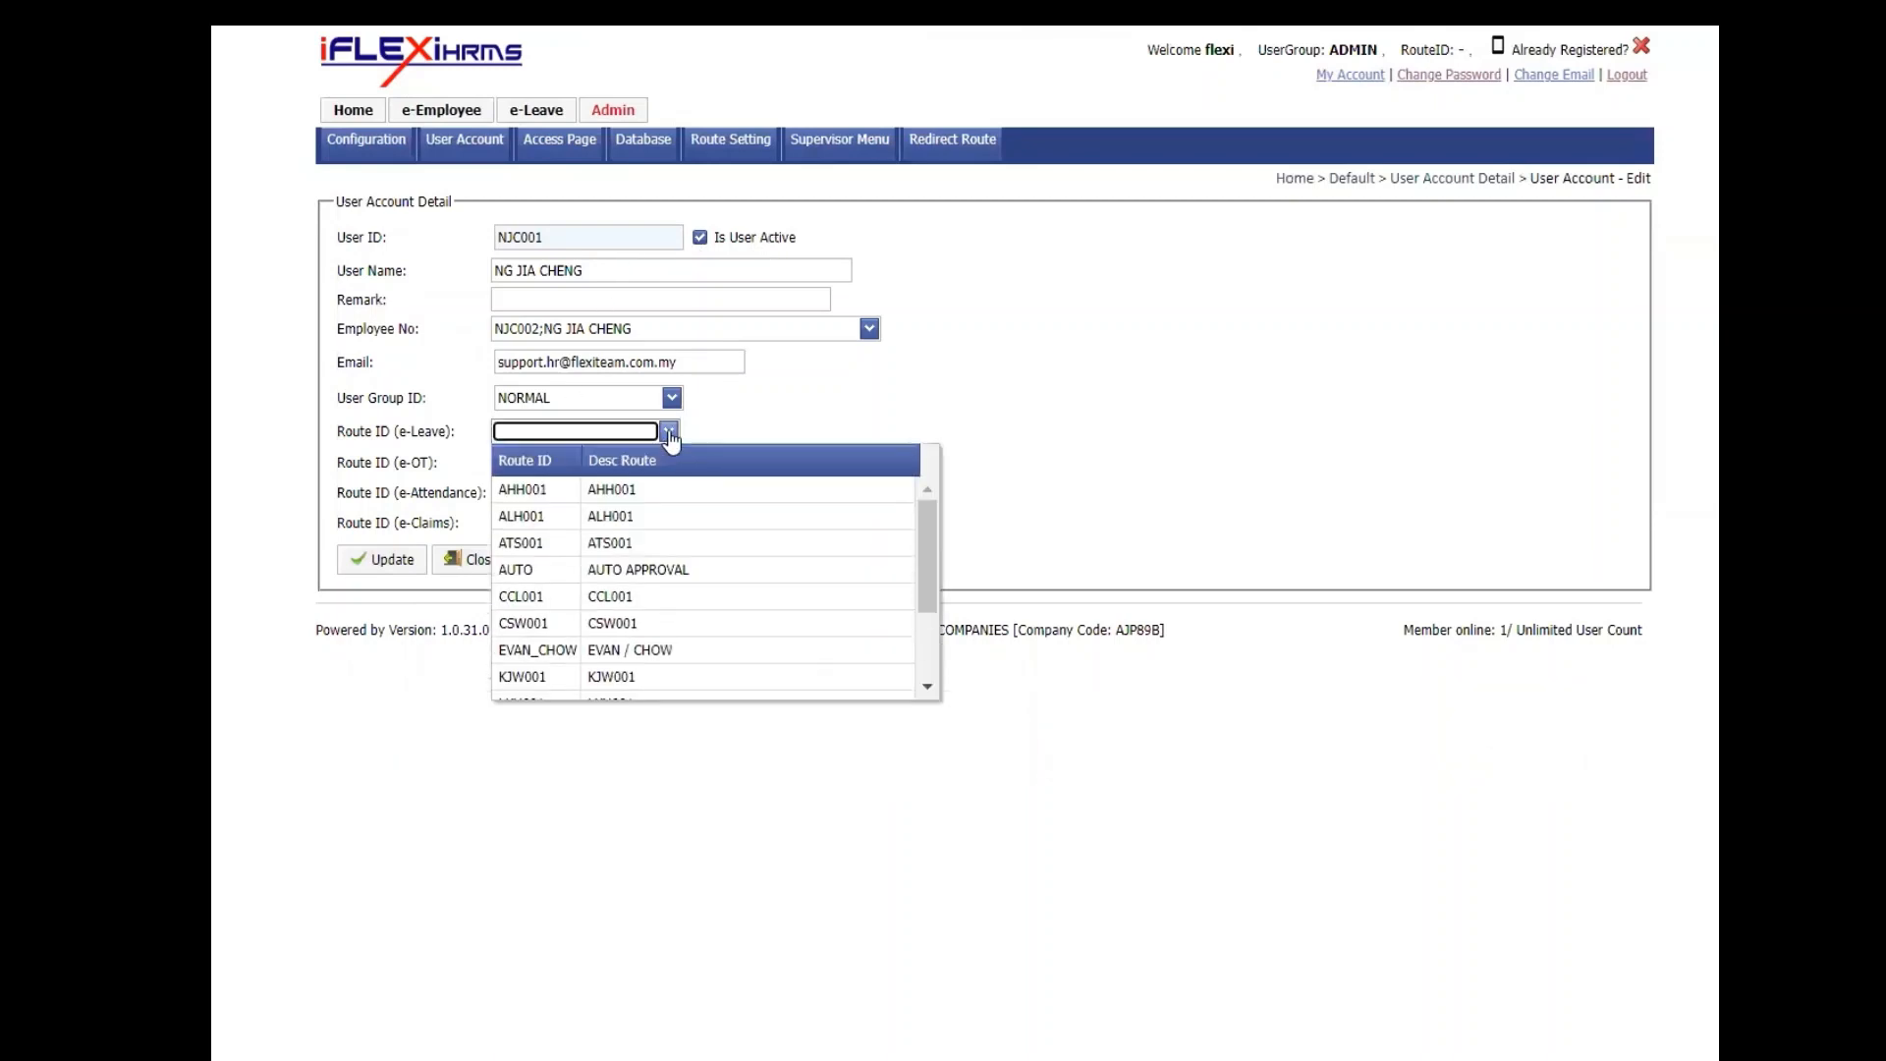
left_click(550, 548)
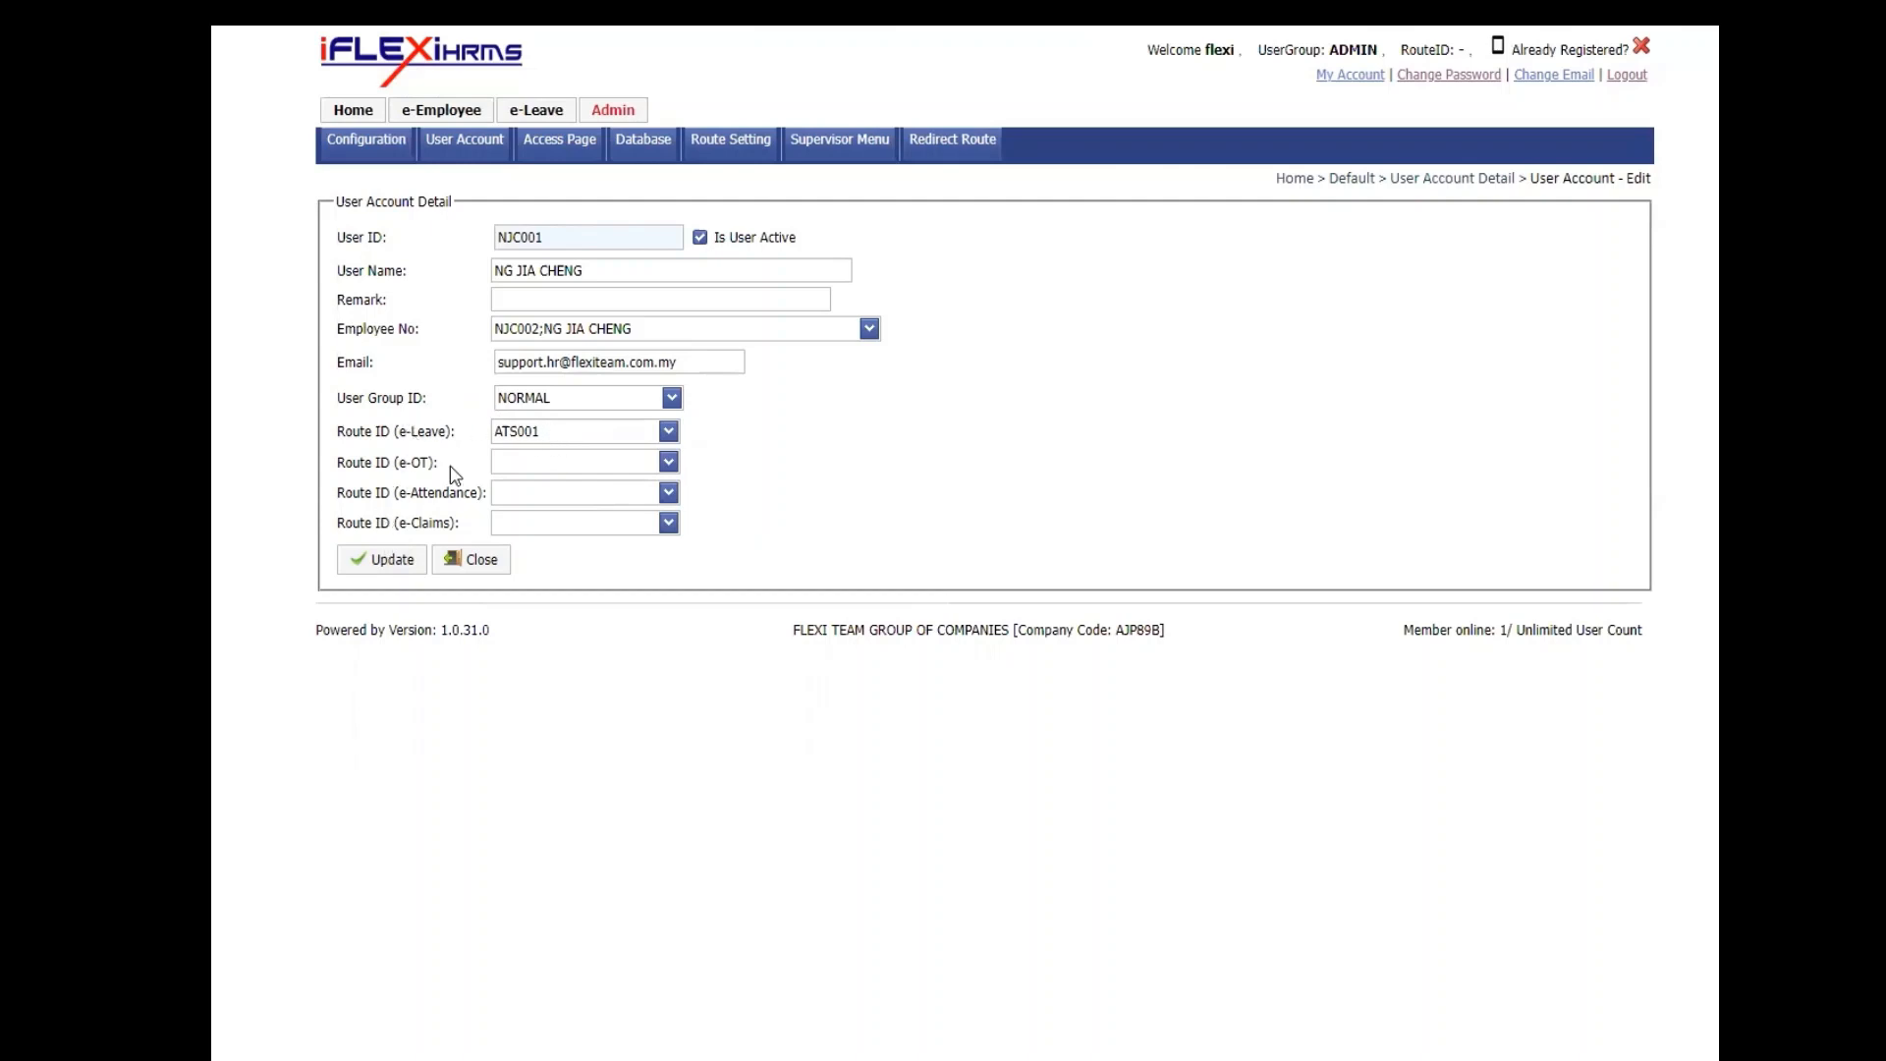
left_click(393, 562)
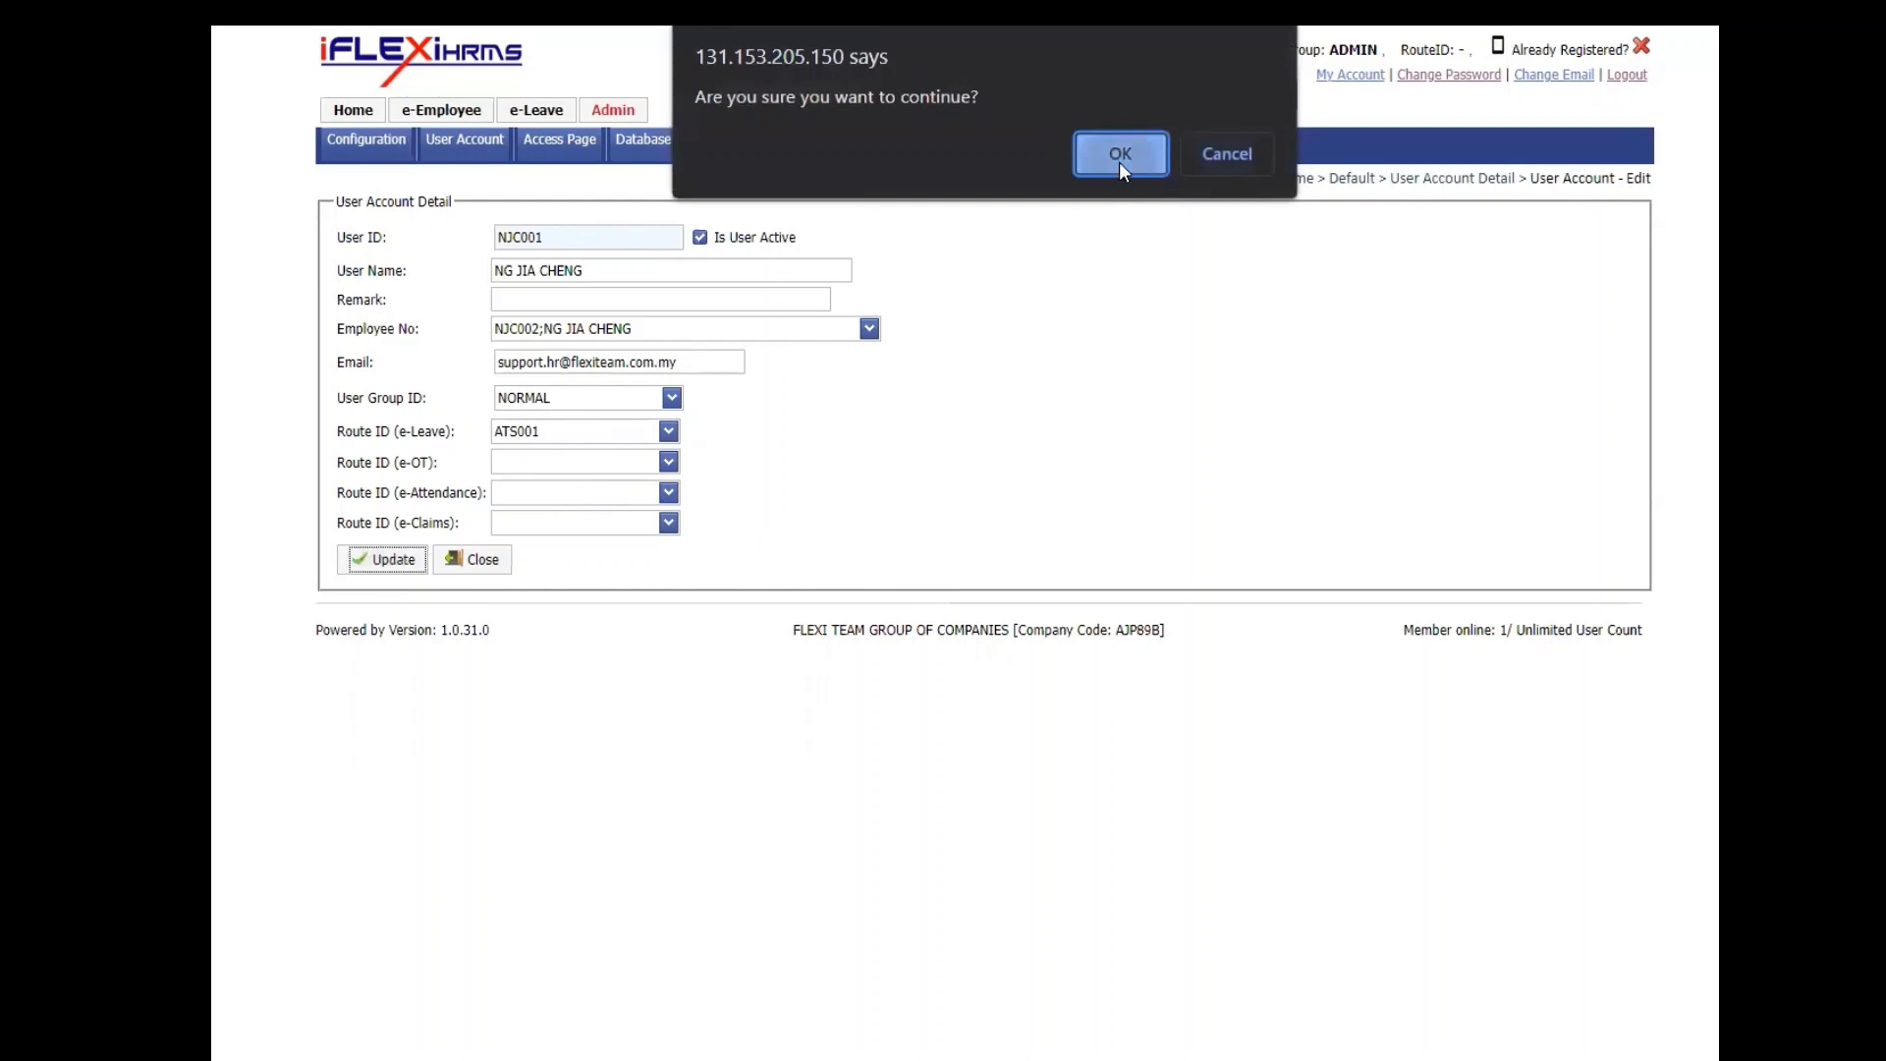
left_click(1118, 162)
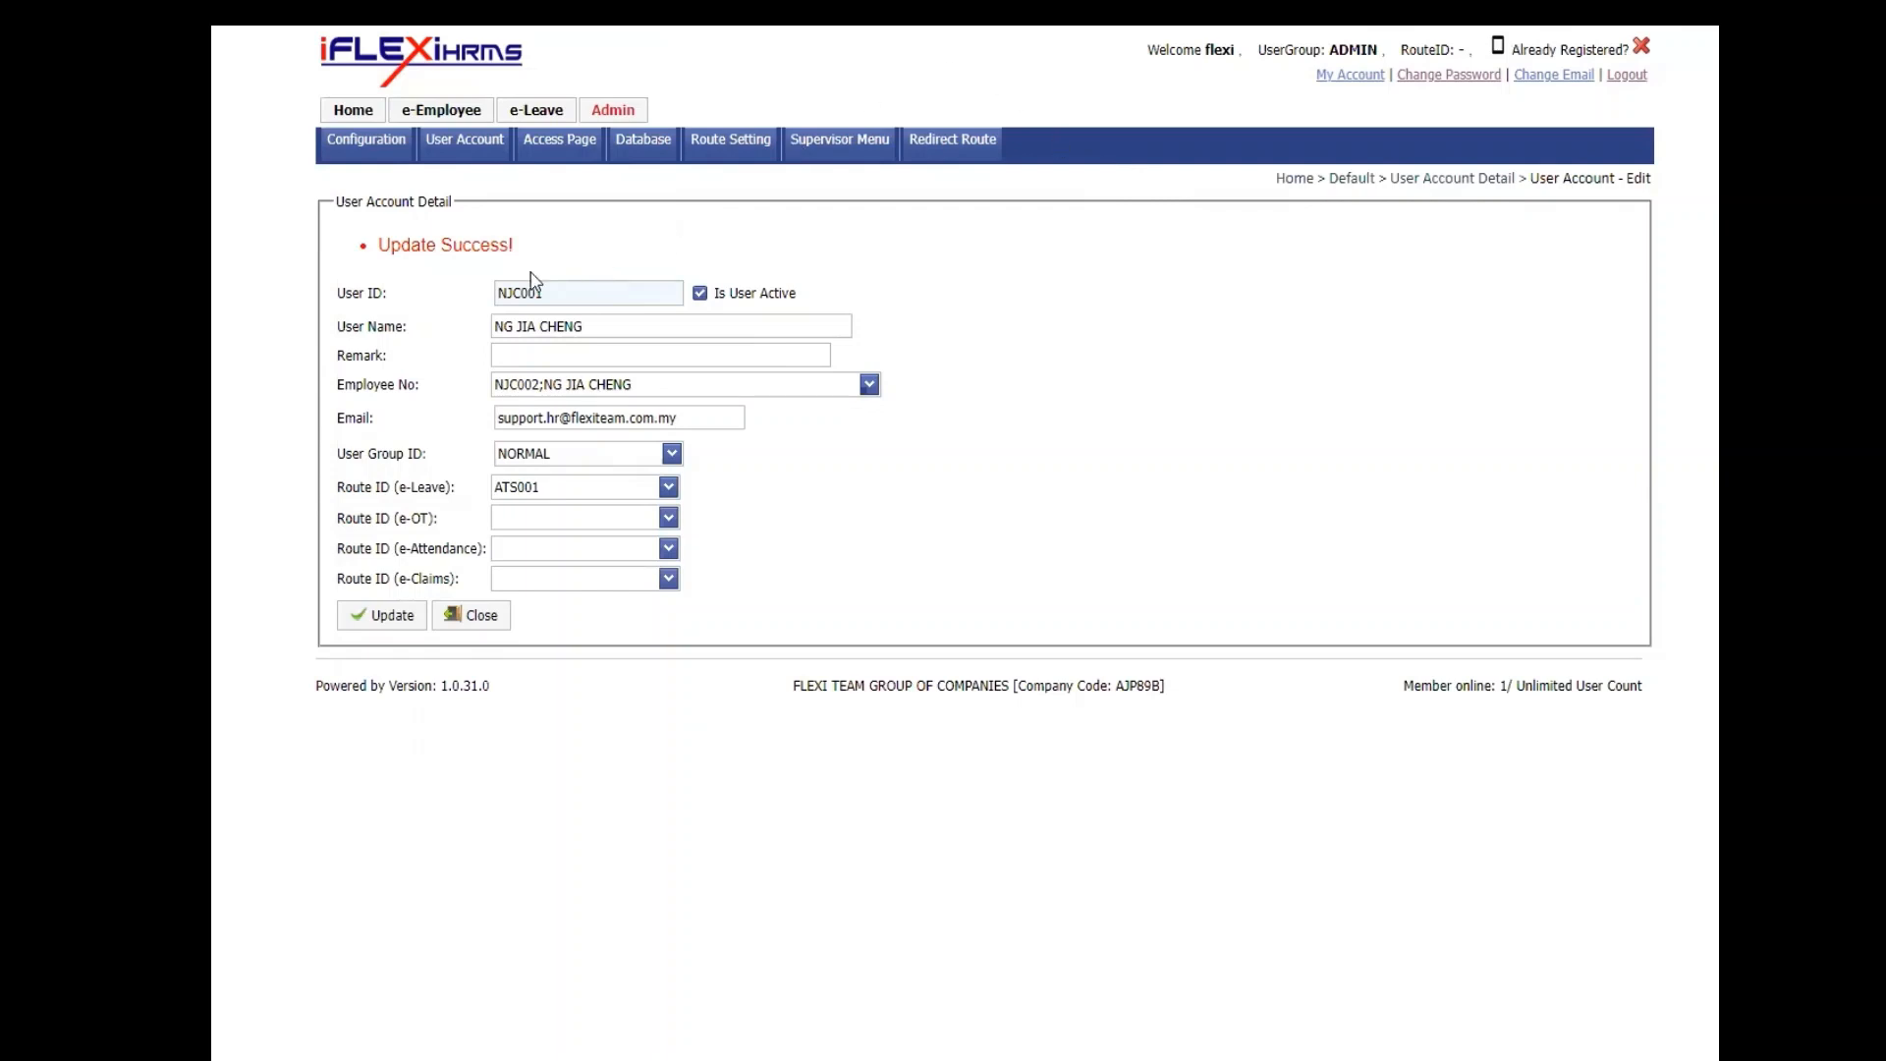
left_click_drag(515, 246, 365, 258)
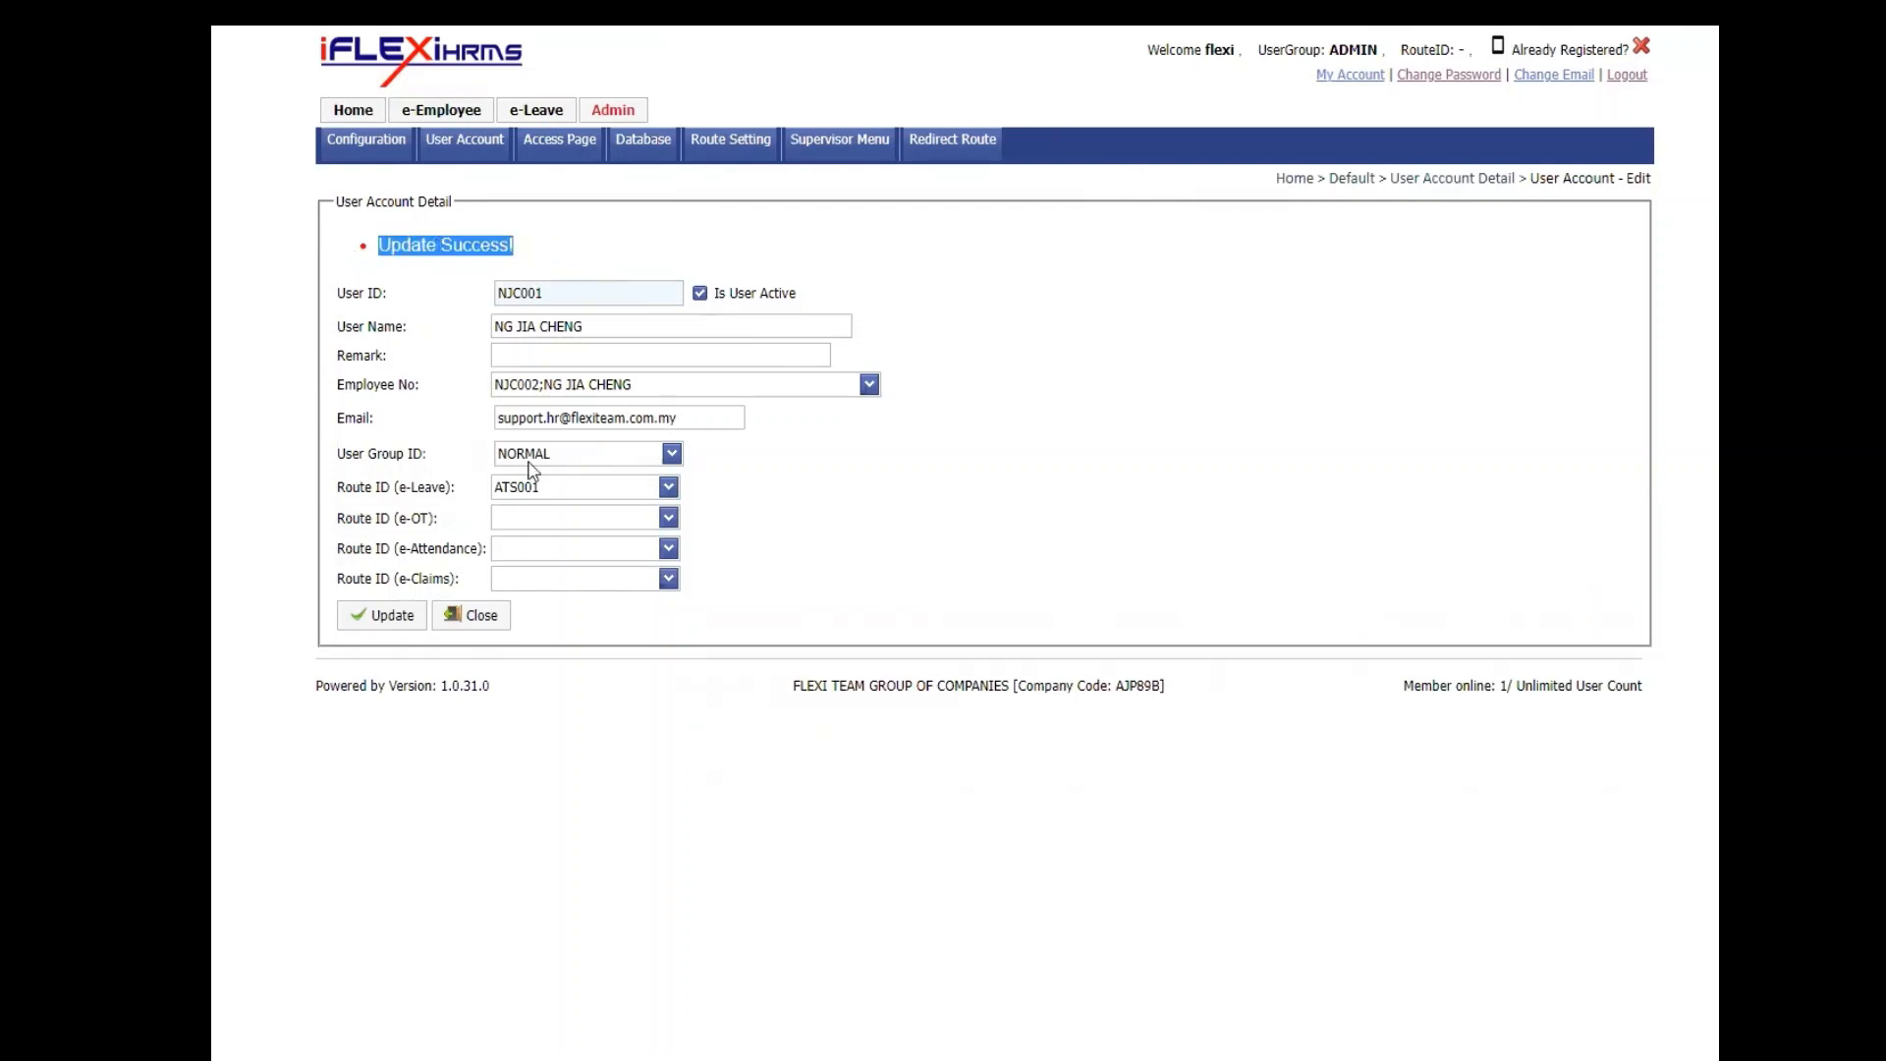
left_click(482, 616)
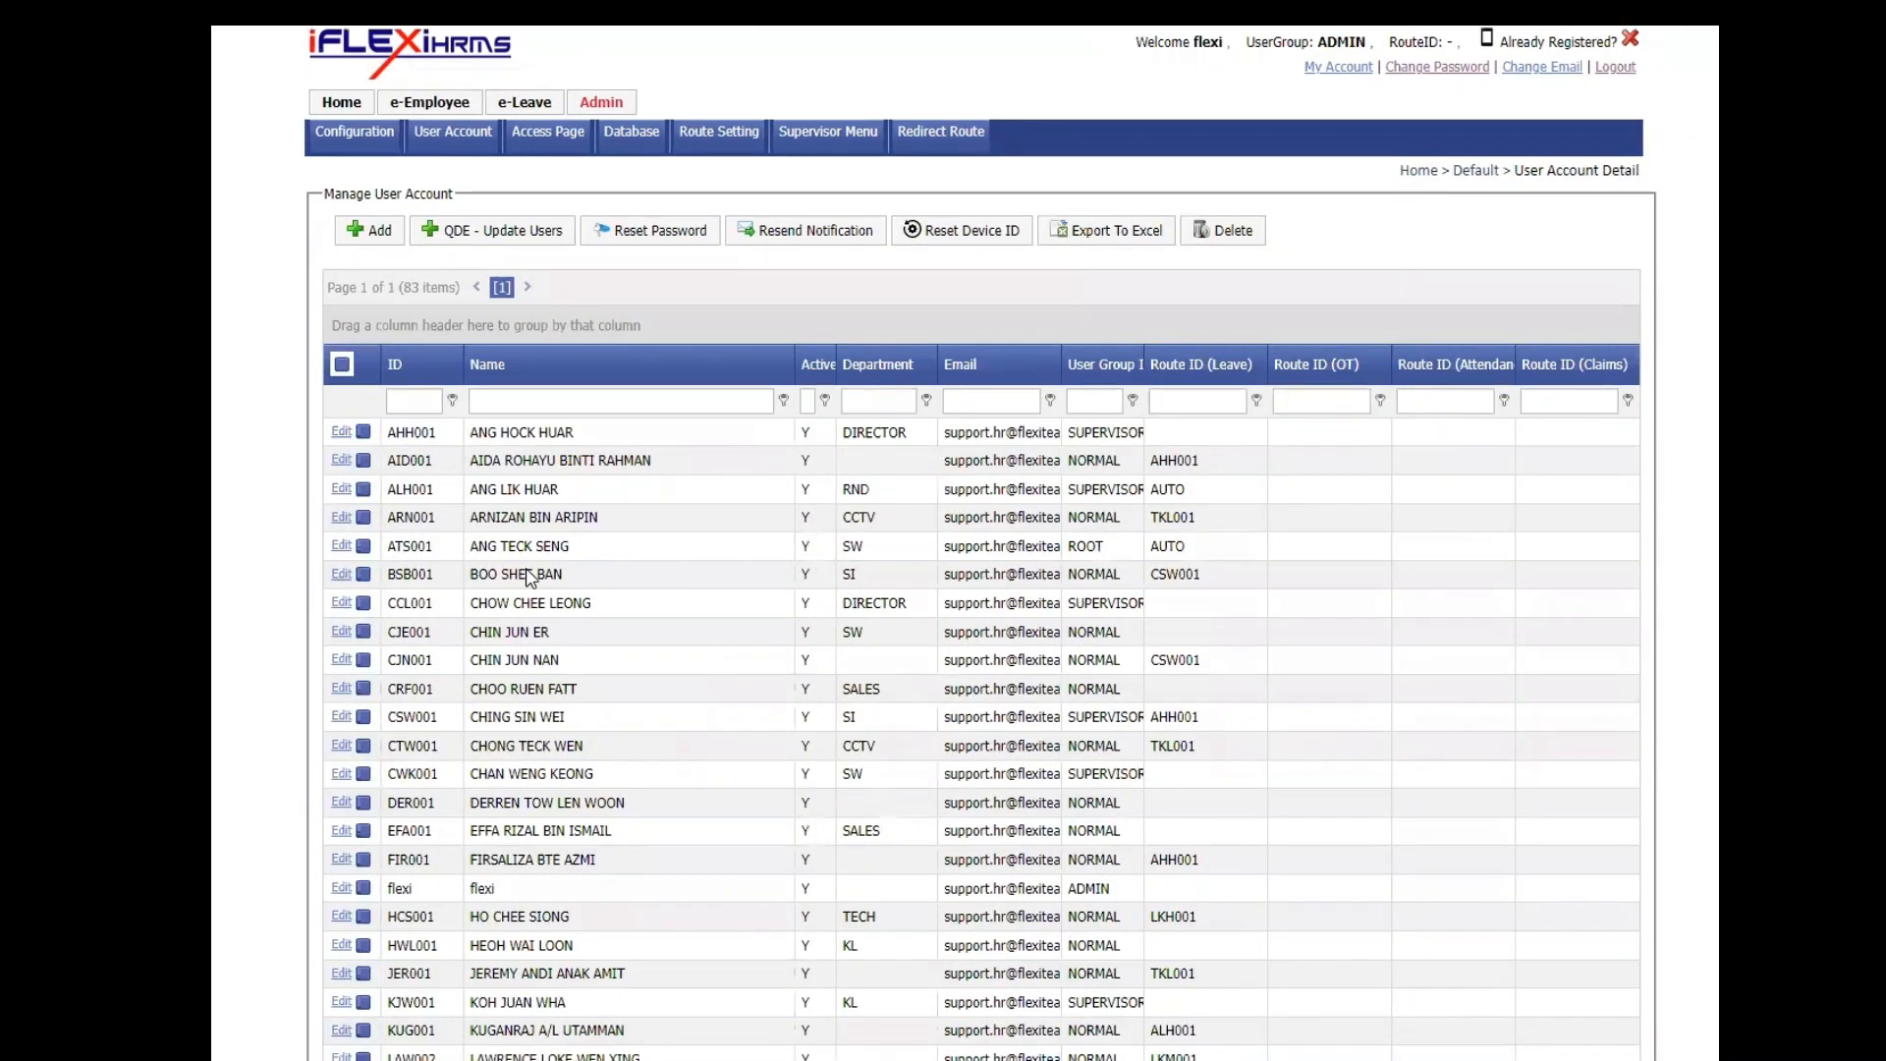
Check the edited account's leave route in the user account list.
scroll(528, 578, "down", 13)
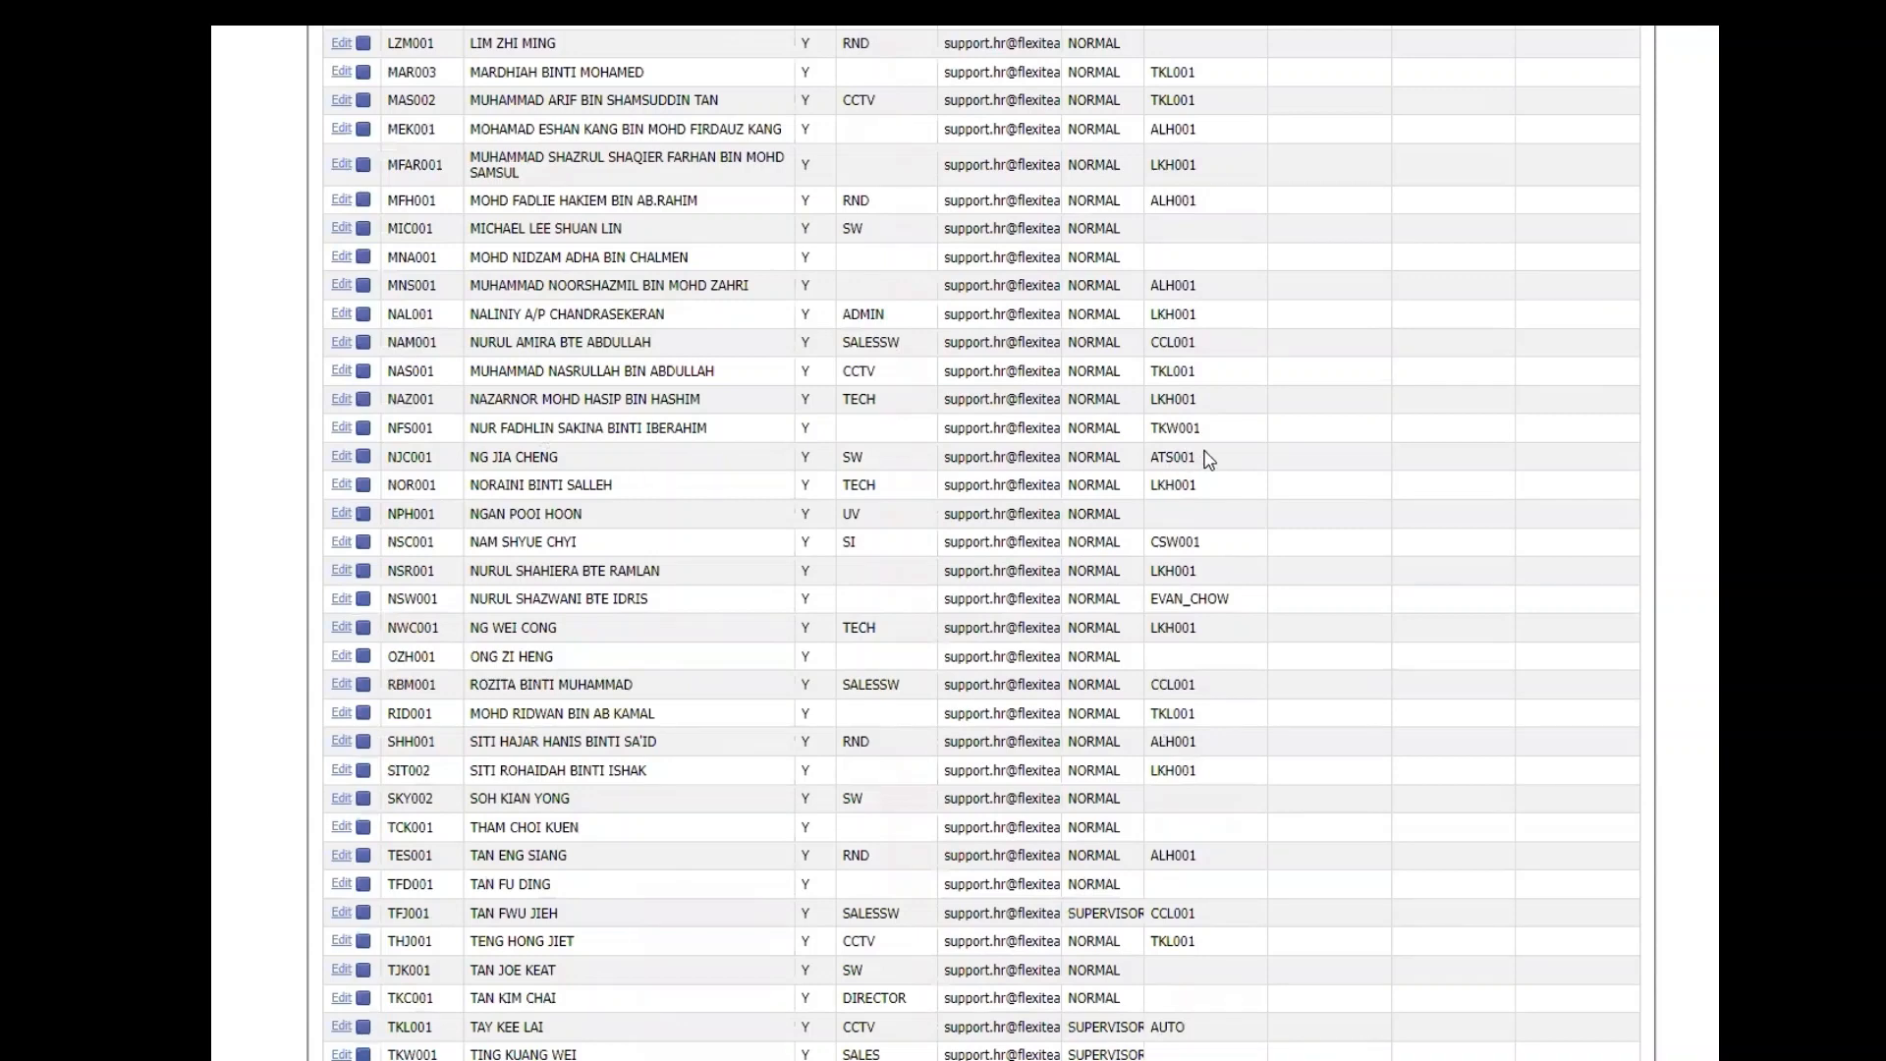
left_click_drag(1219, 458, 1179, 460)
scroll(1071, 542, "up", 12)
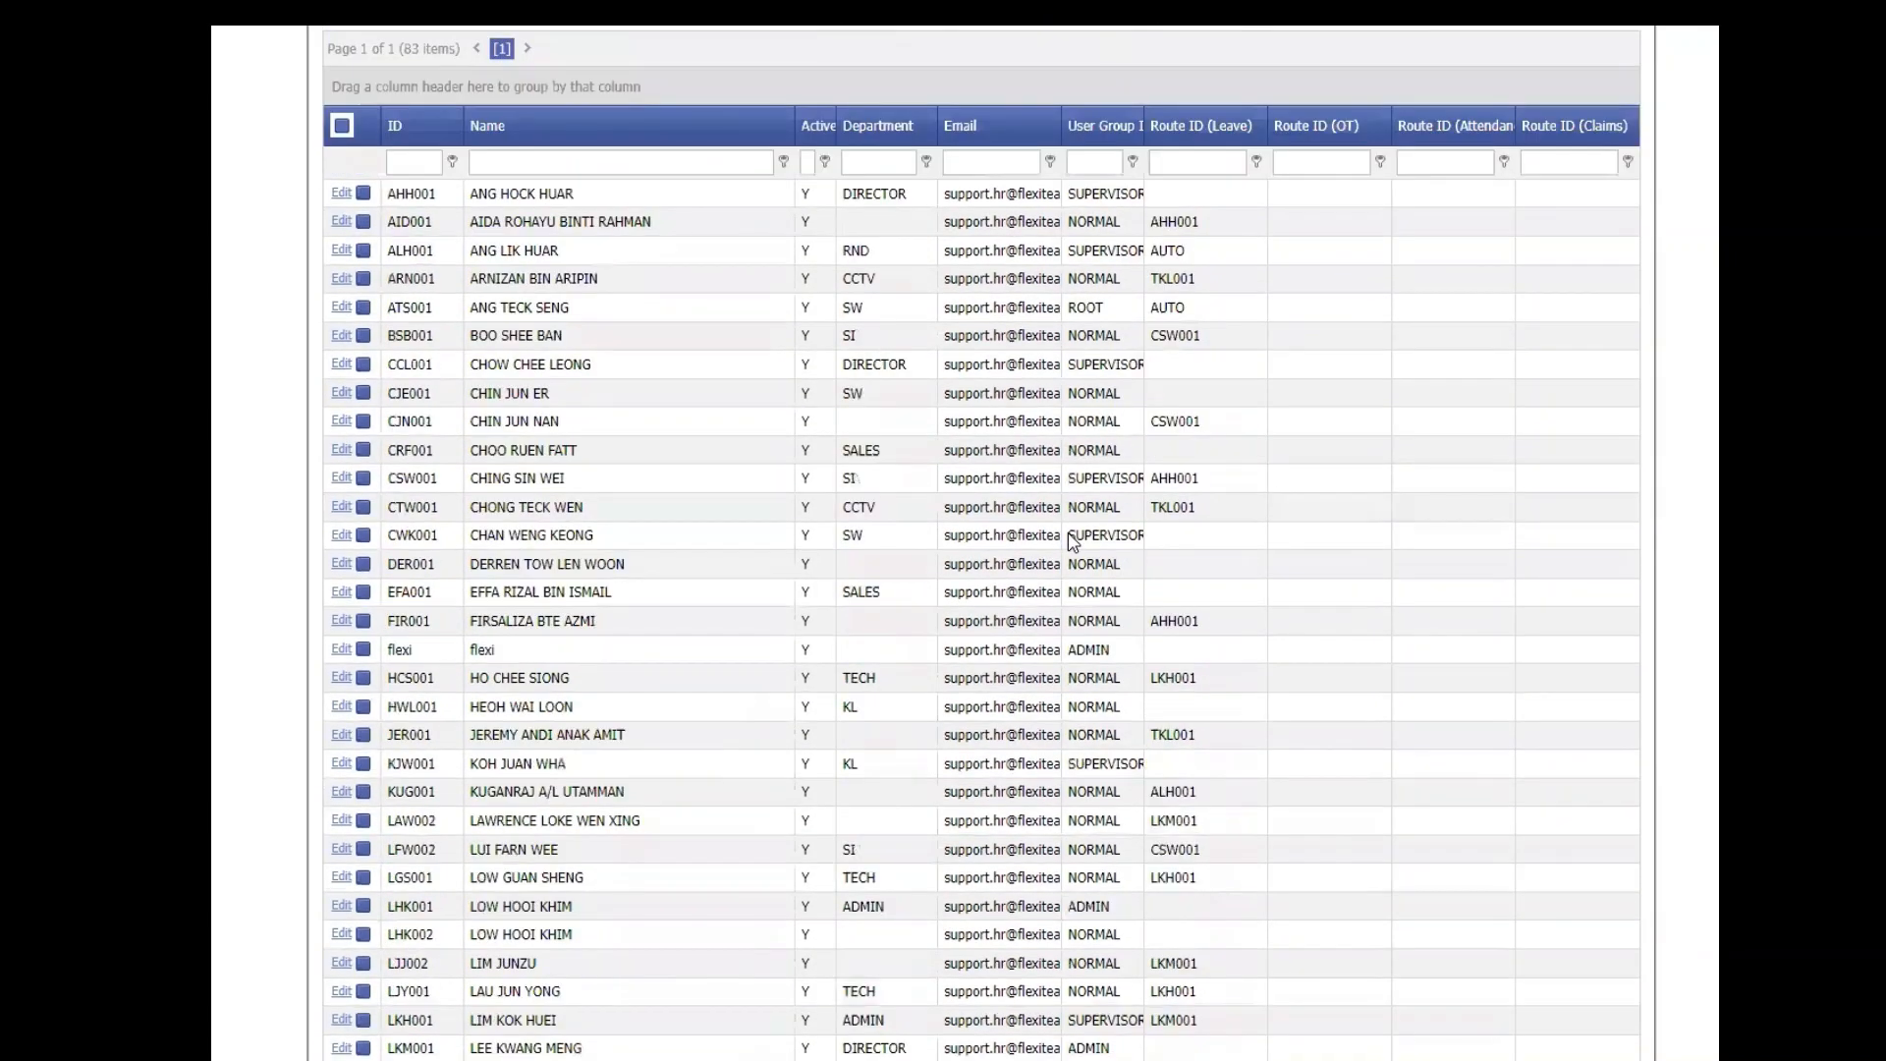
scroll(1071, 542, "up", 3)
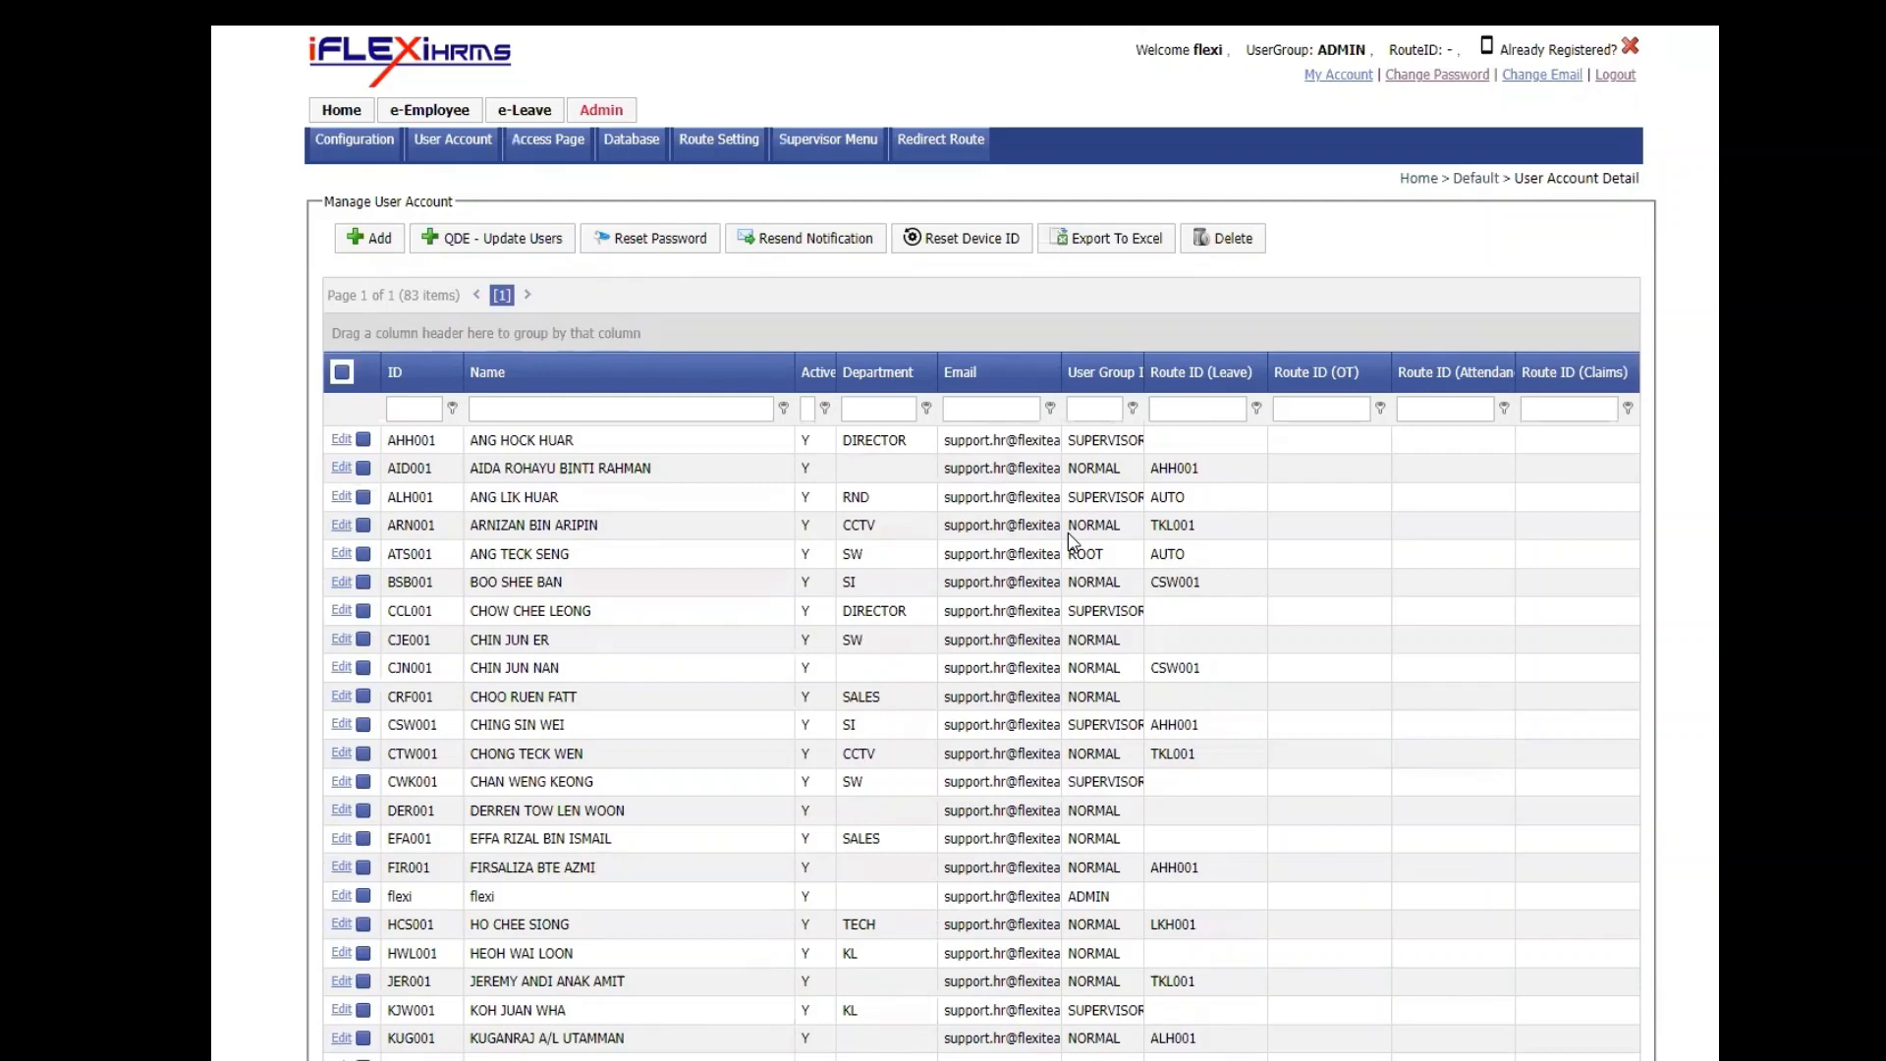
Add the Category column between Department and Email in the user account list.
left_click(863, 413)
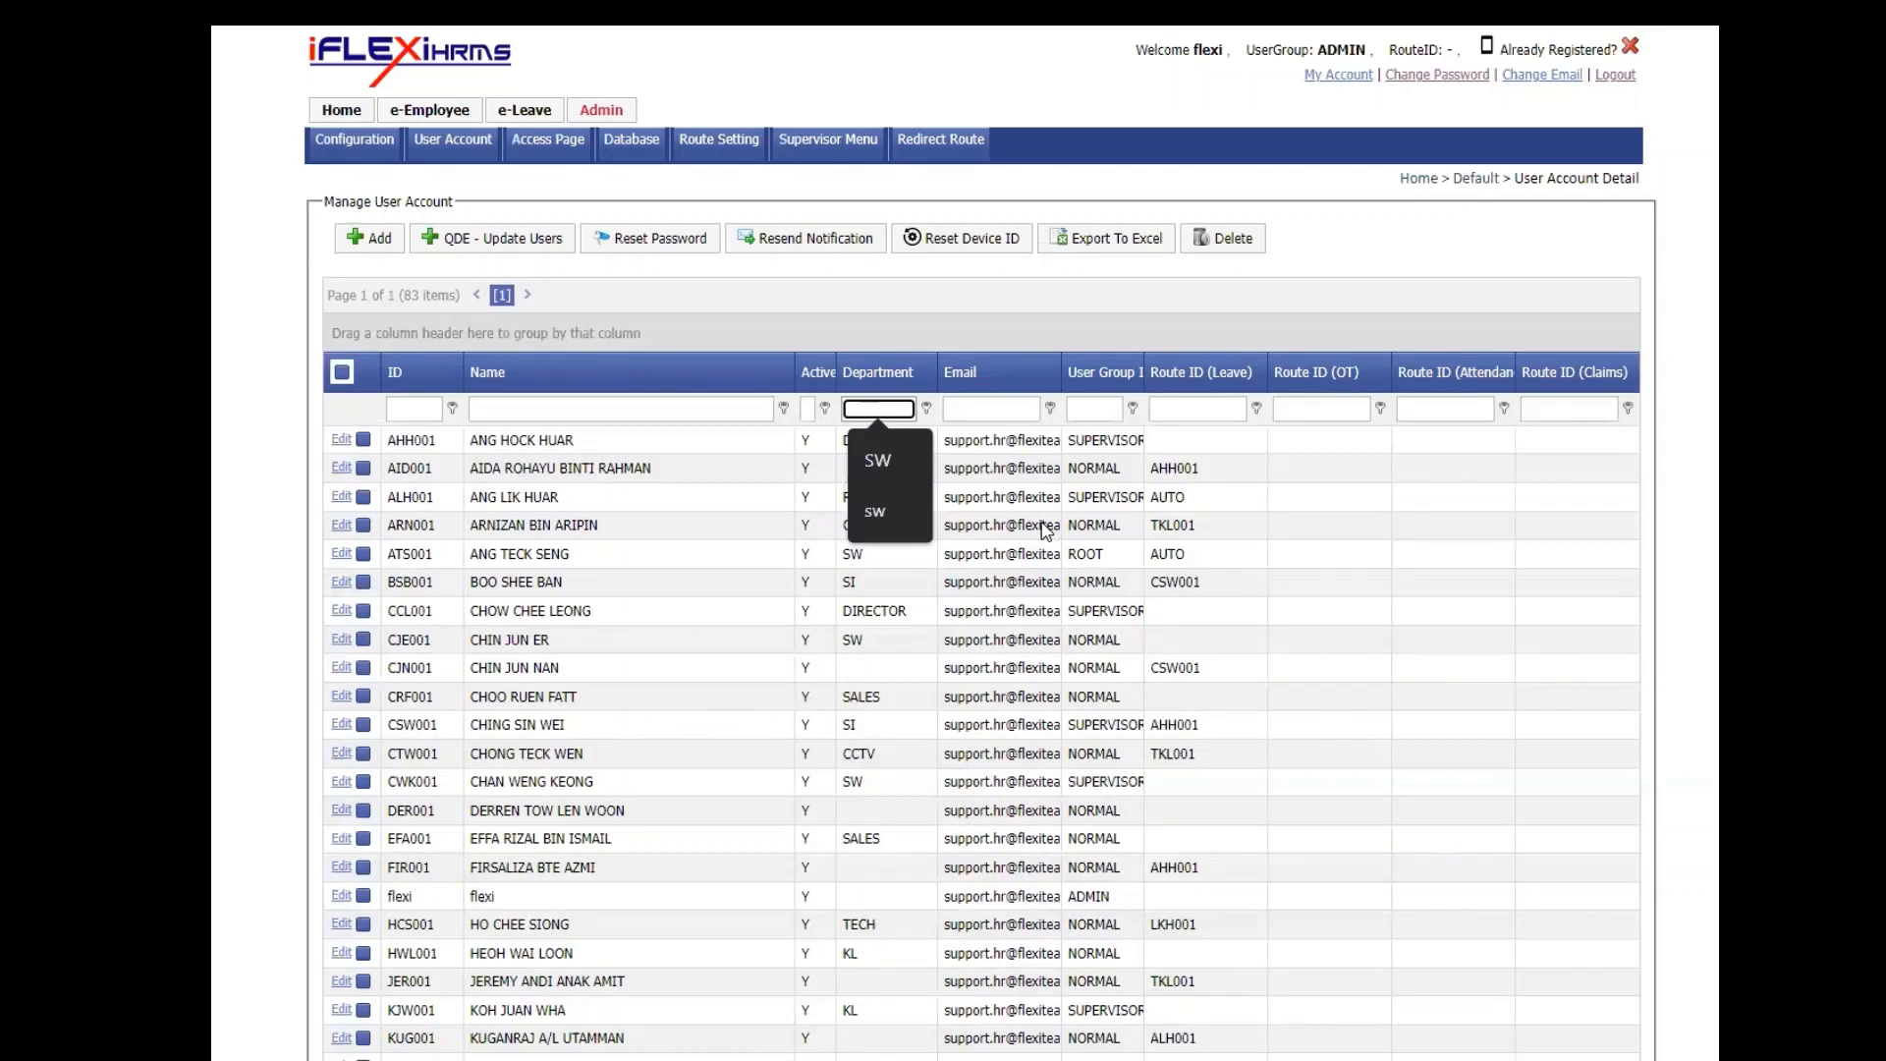
right_click(916, 376)
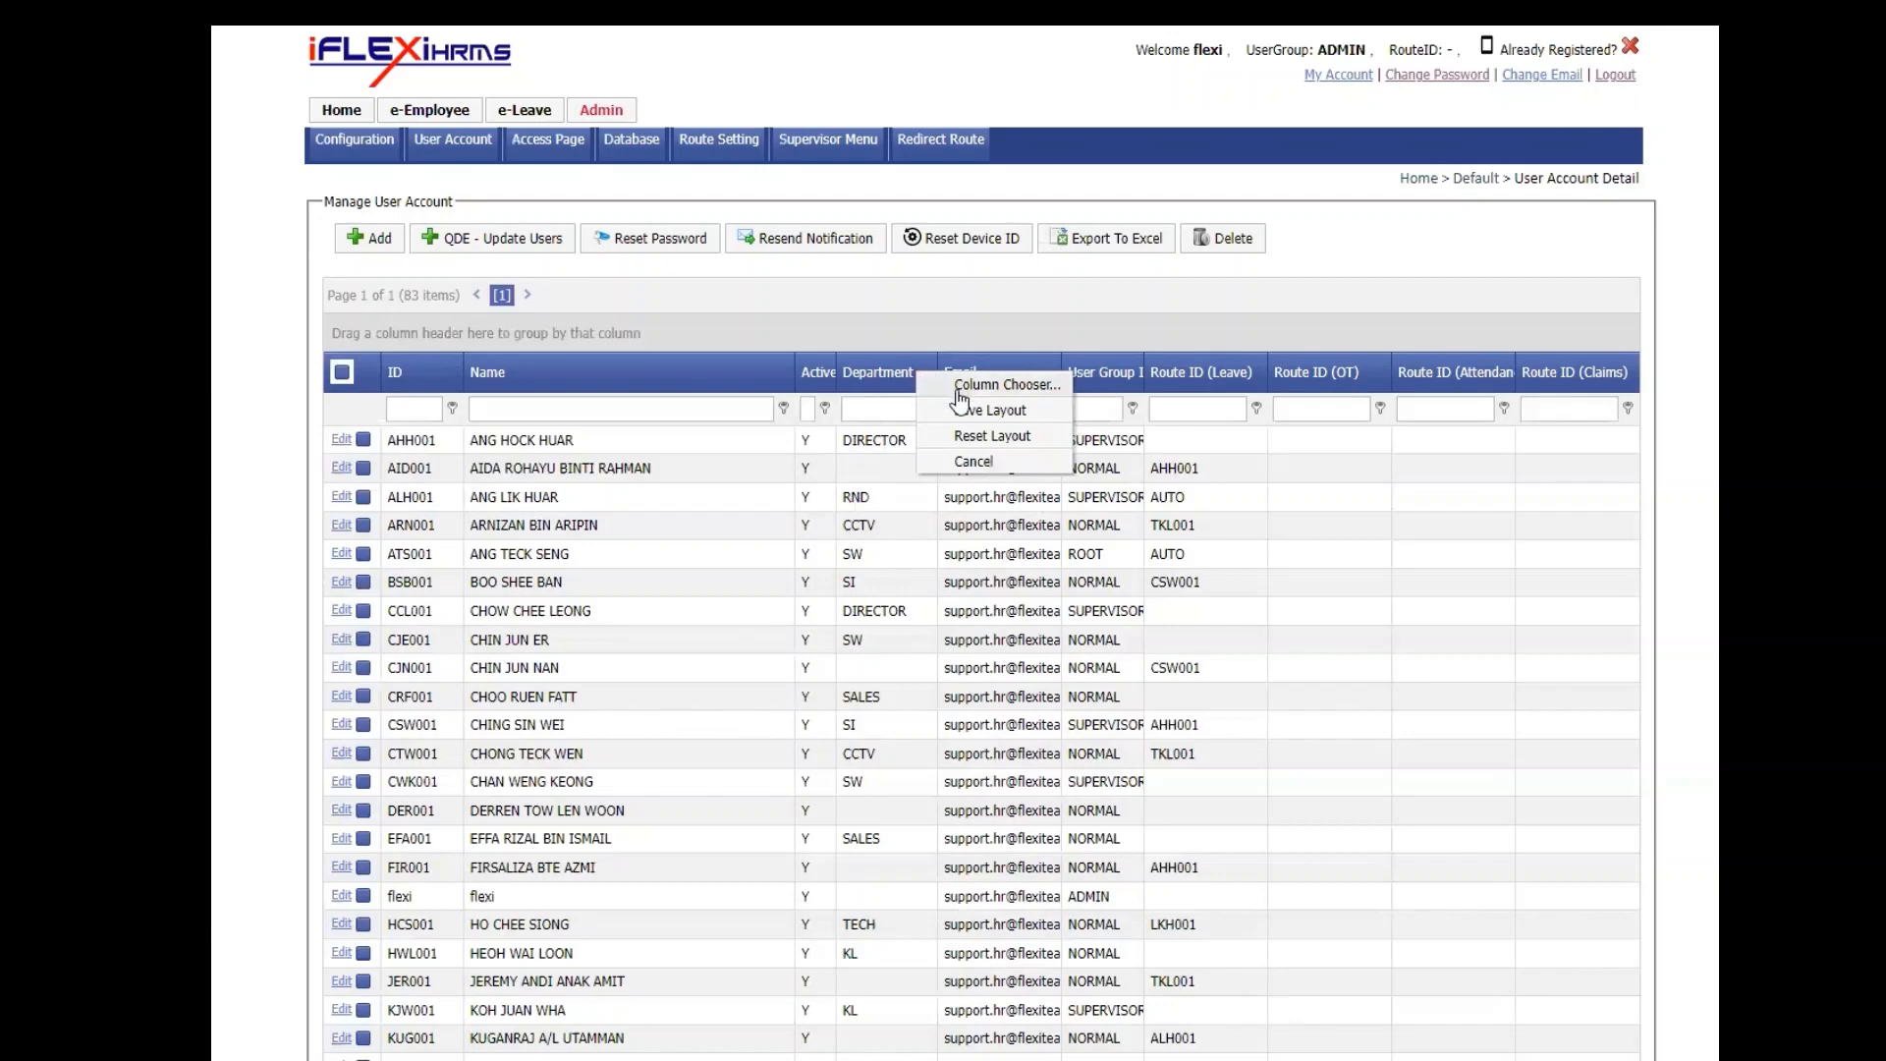
left_click(959, 391)
scroll(1560, 896, "down", 2)
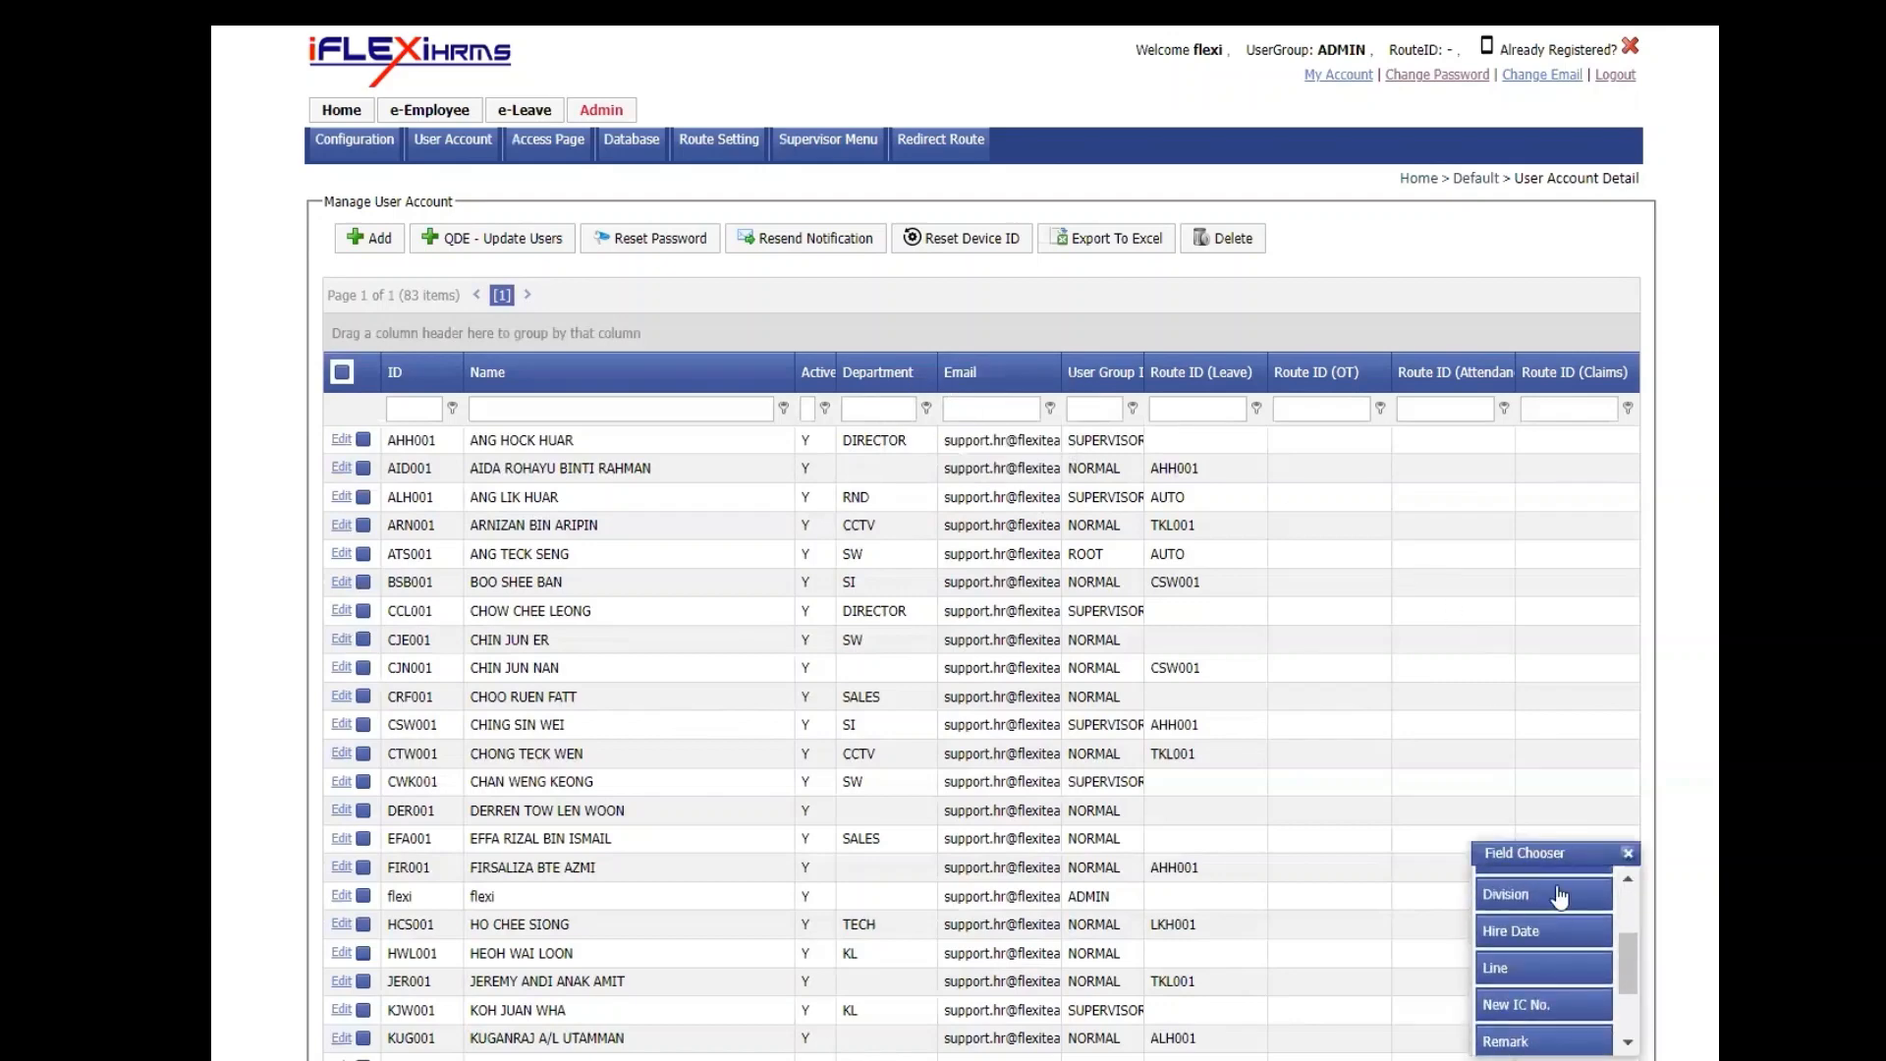
scroll(1560, 896, "up", 2)
left_click_drag(1540, 923, 955, 379)
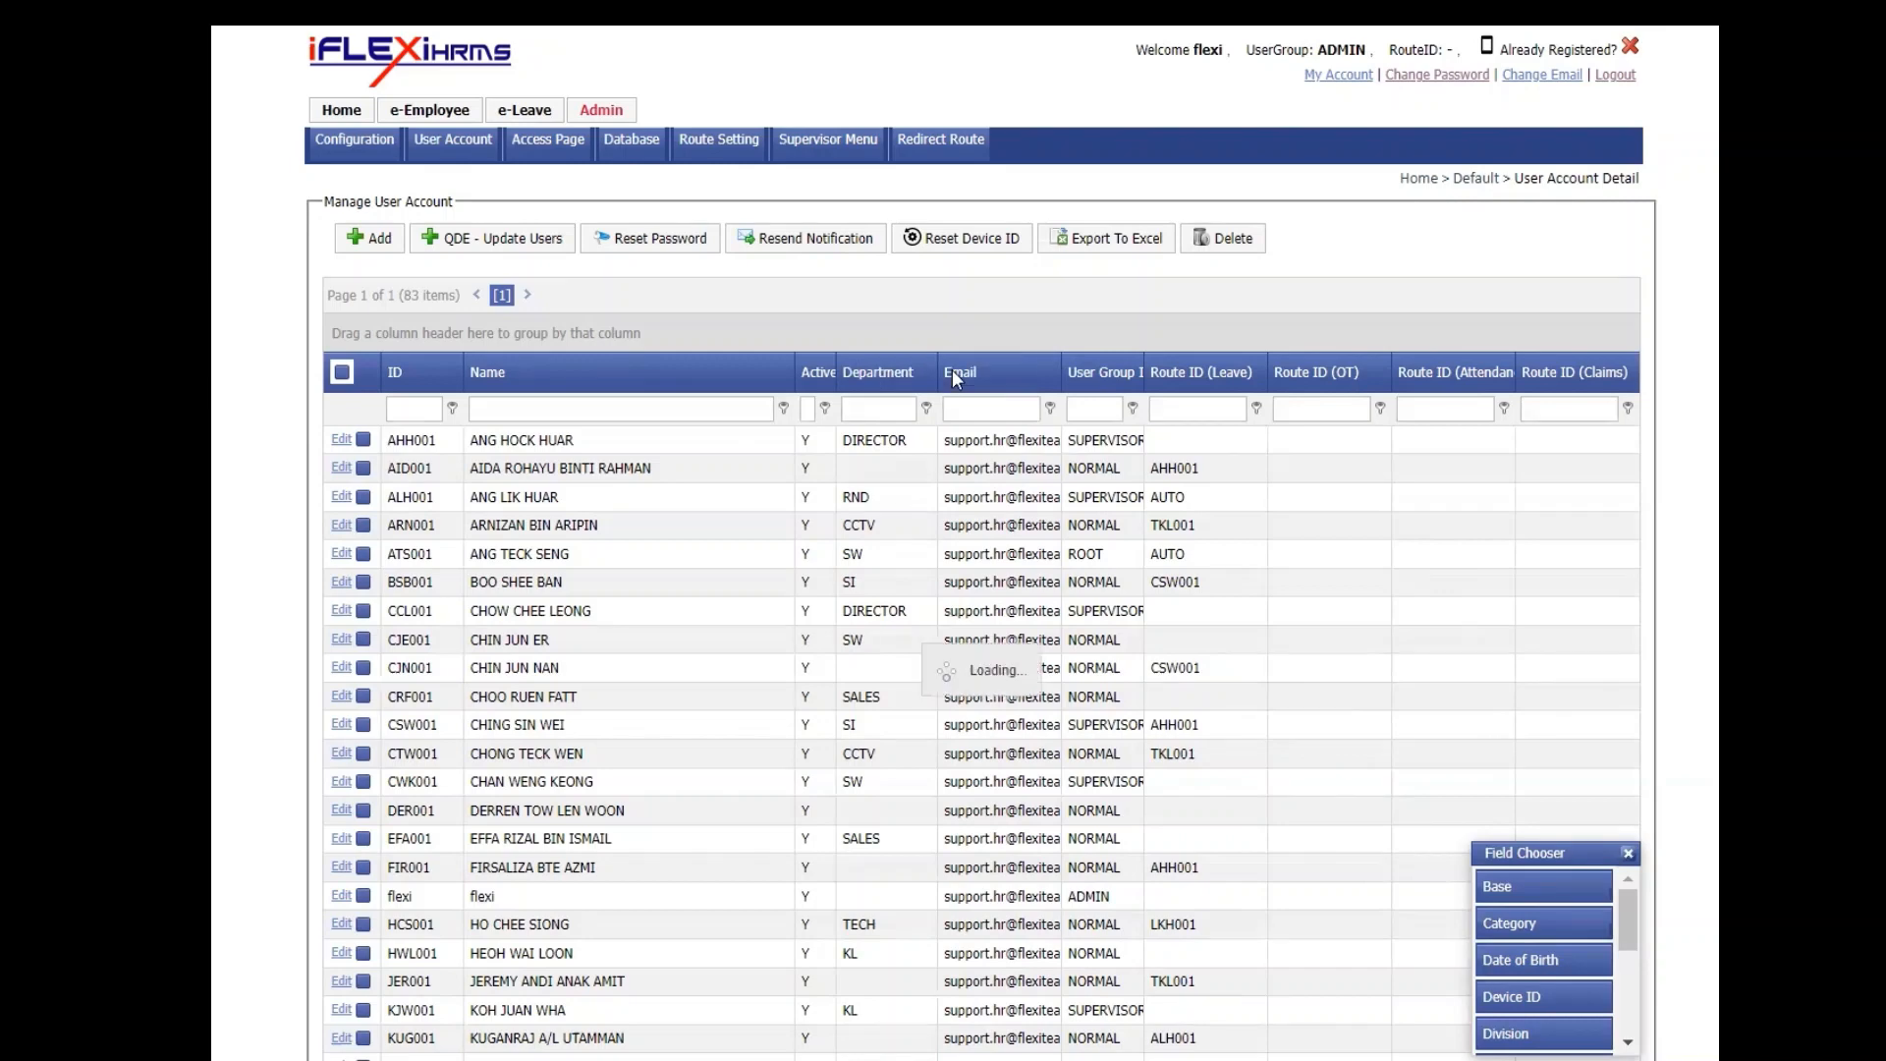
left_click(1628, 851)
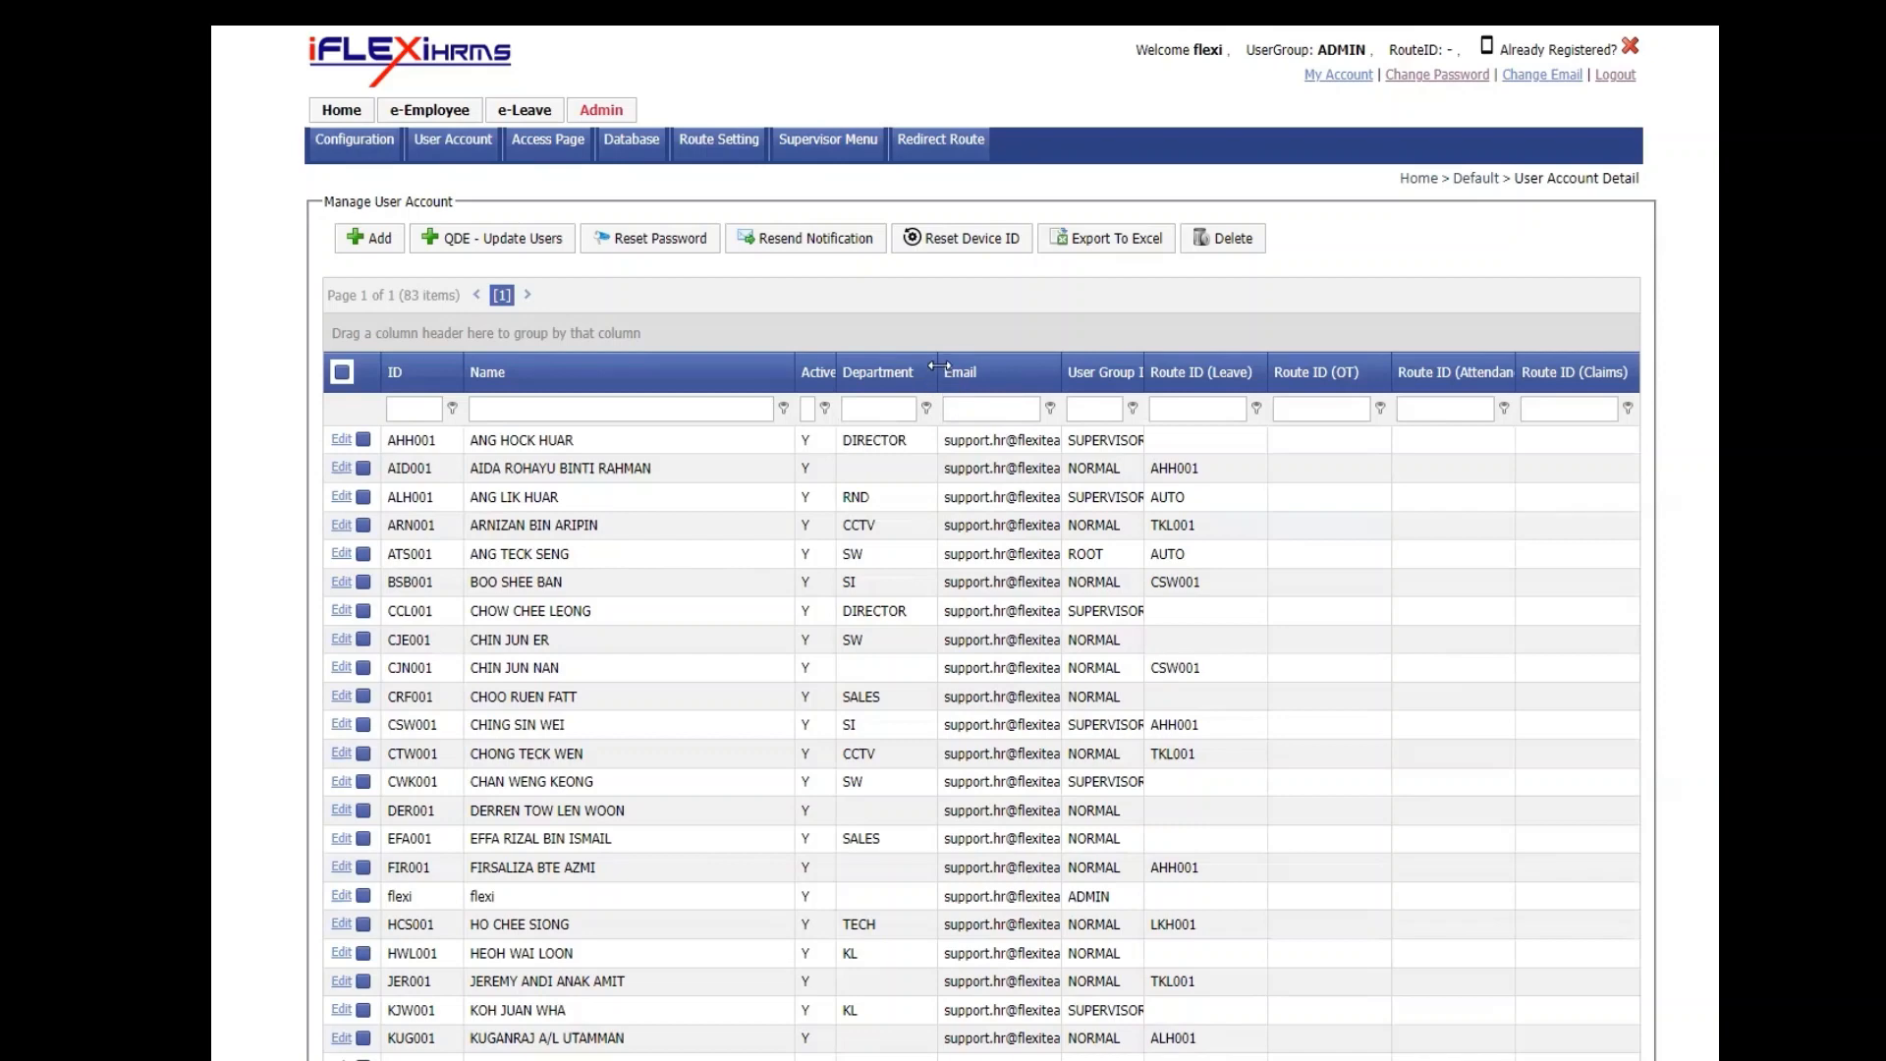
left_click_drag(938, 366, 1043, 375)
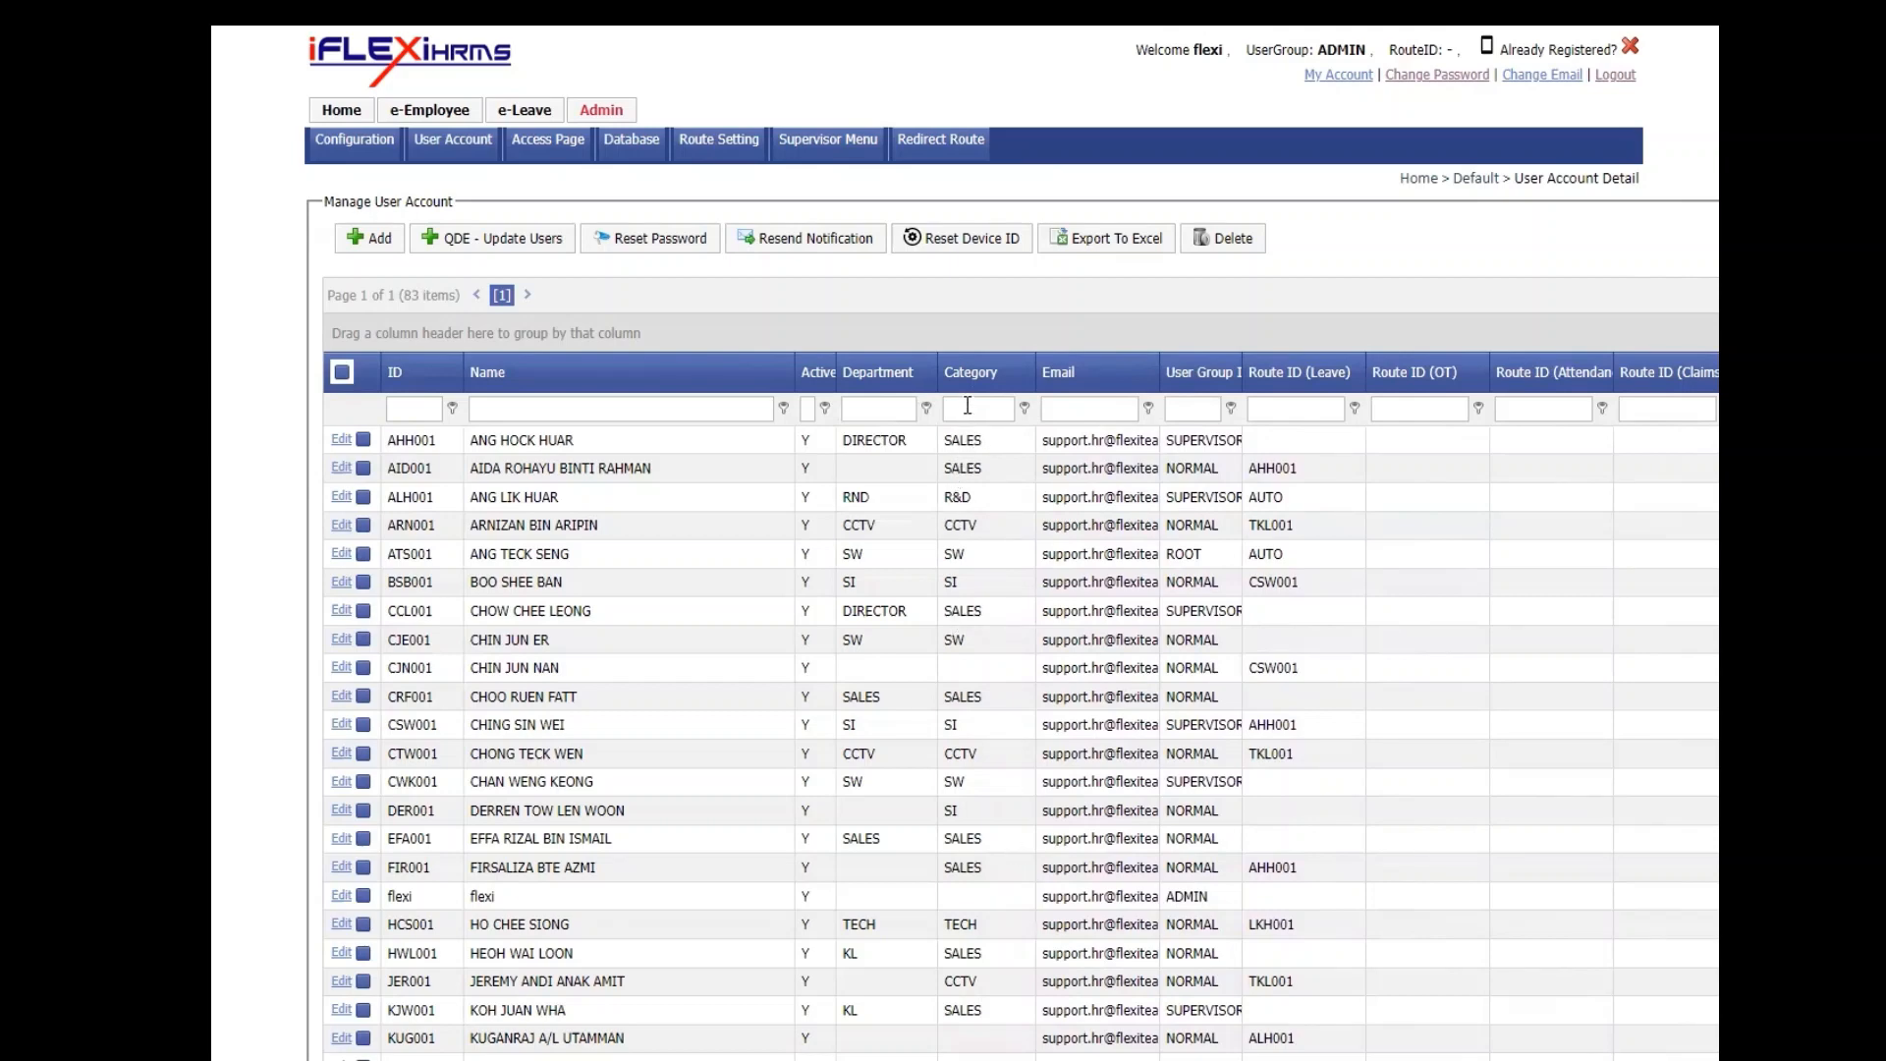
Filter the user accounts by department "sw" and select all listed rows.
left_click(862, 408)
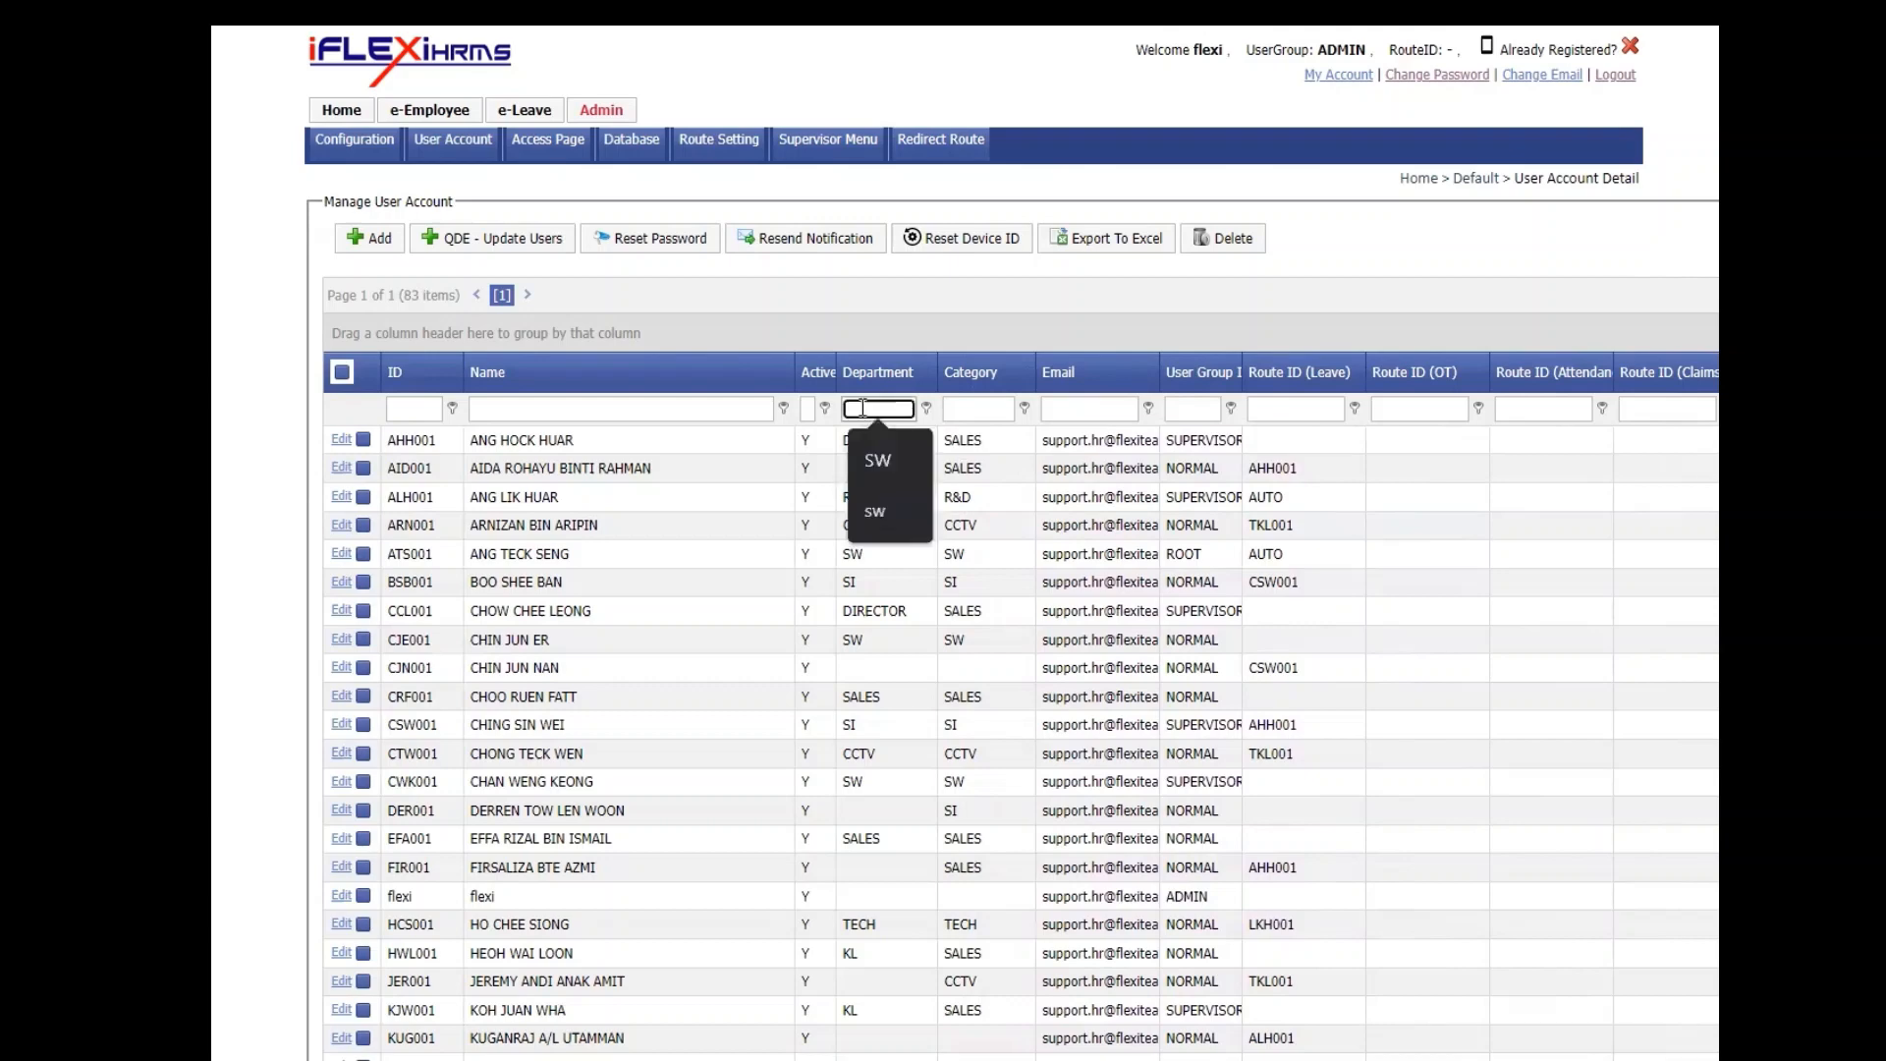
type("sw")
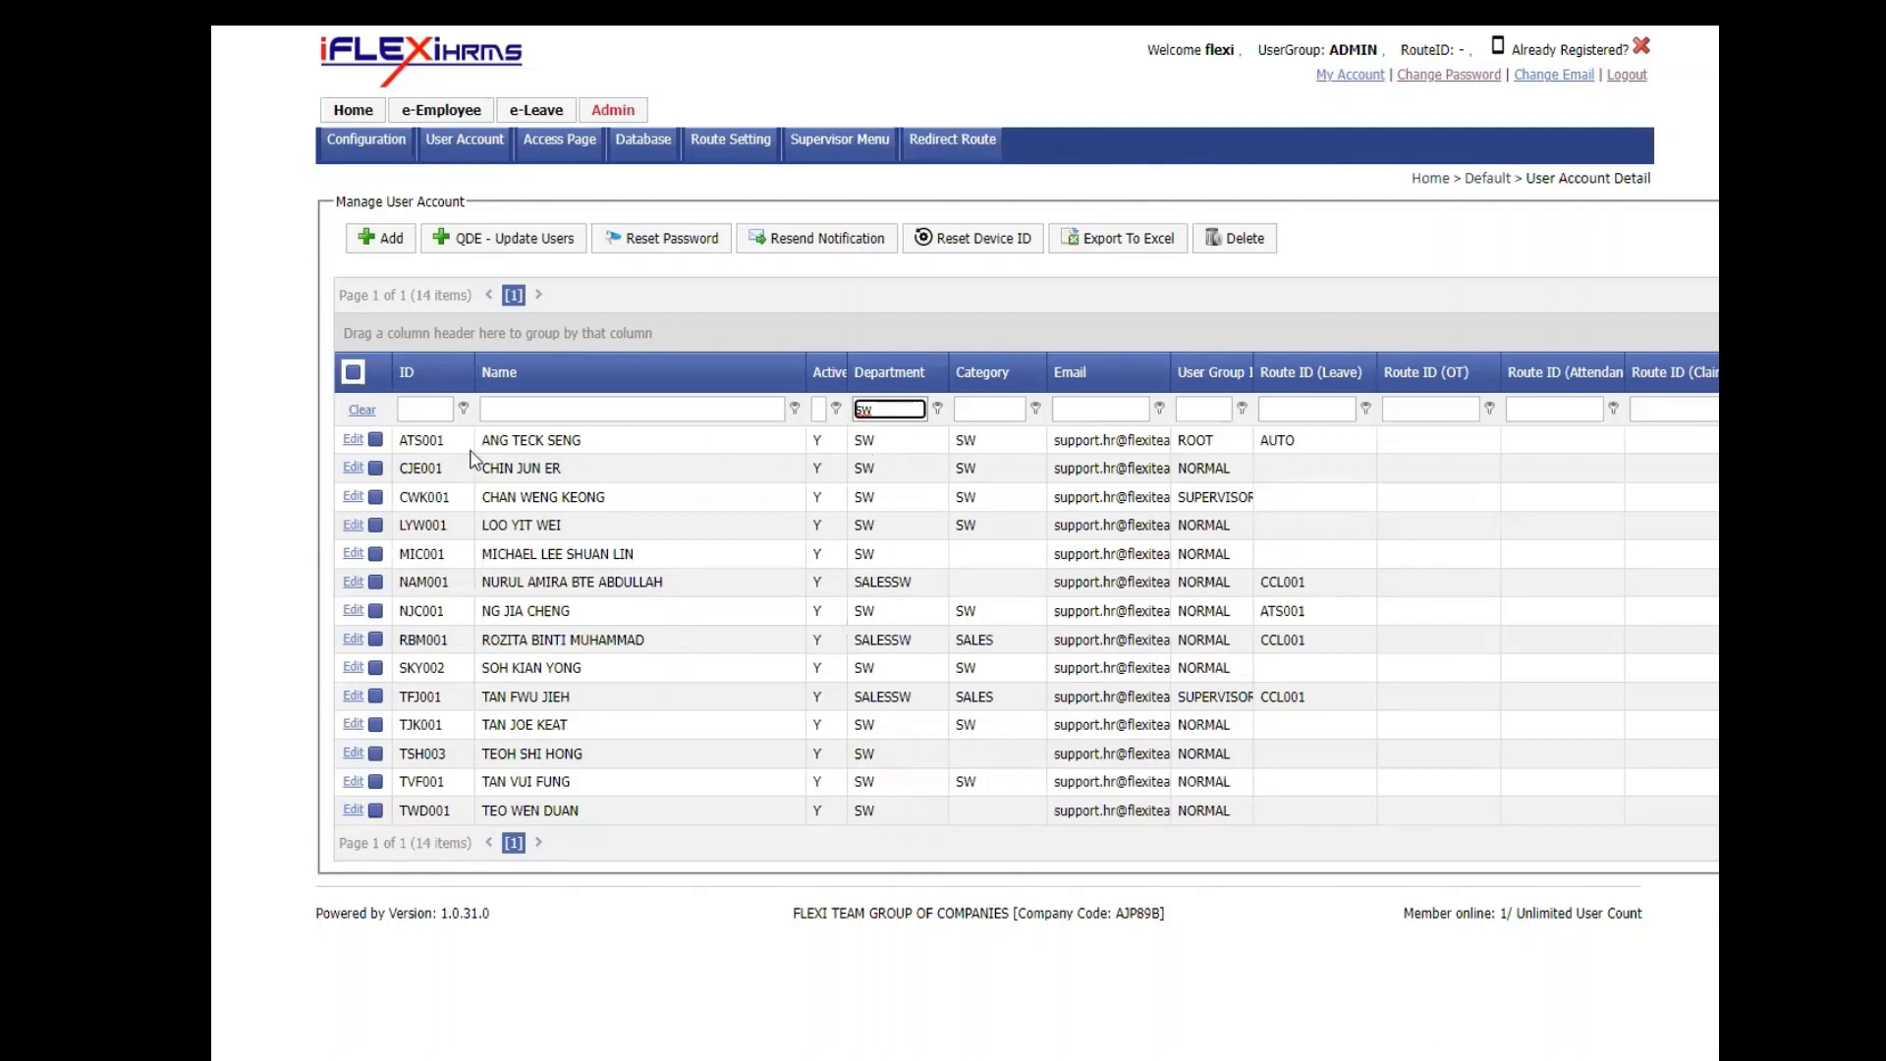
left_click(375, 468)
left_click(375, 497)
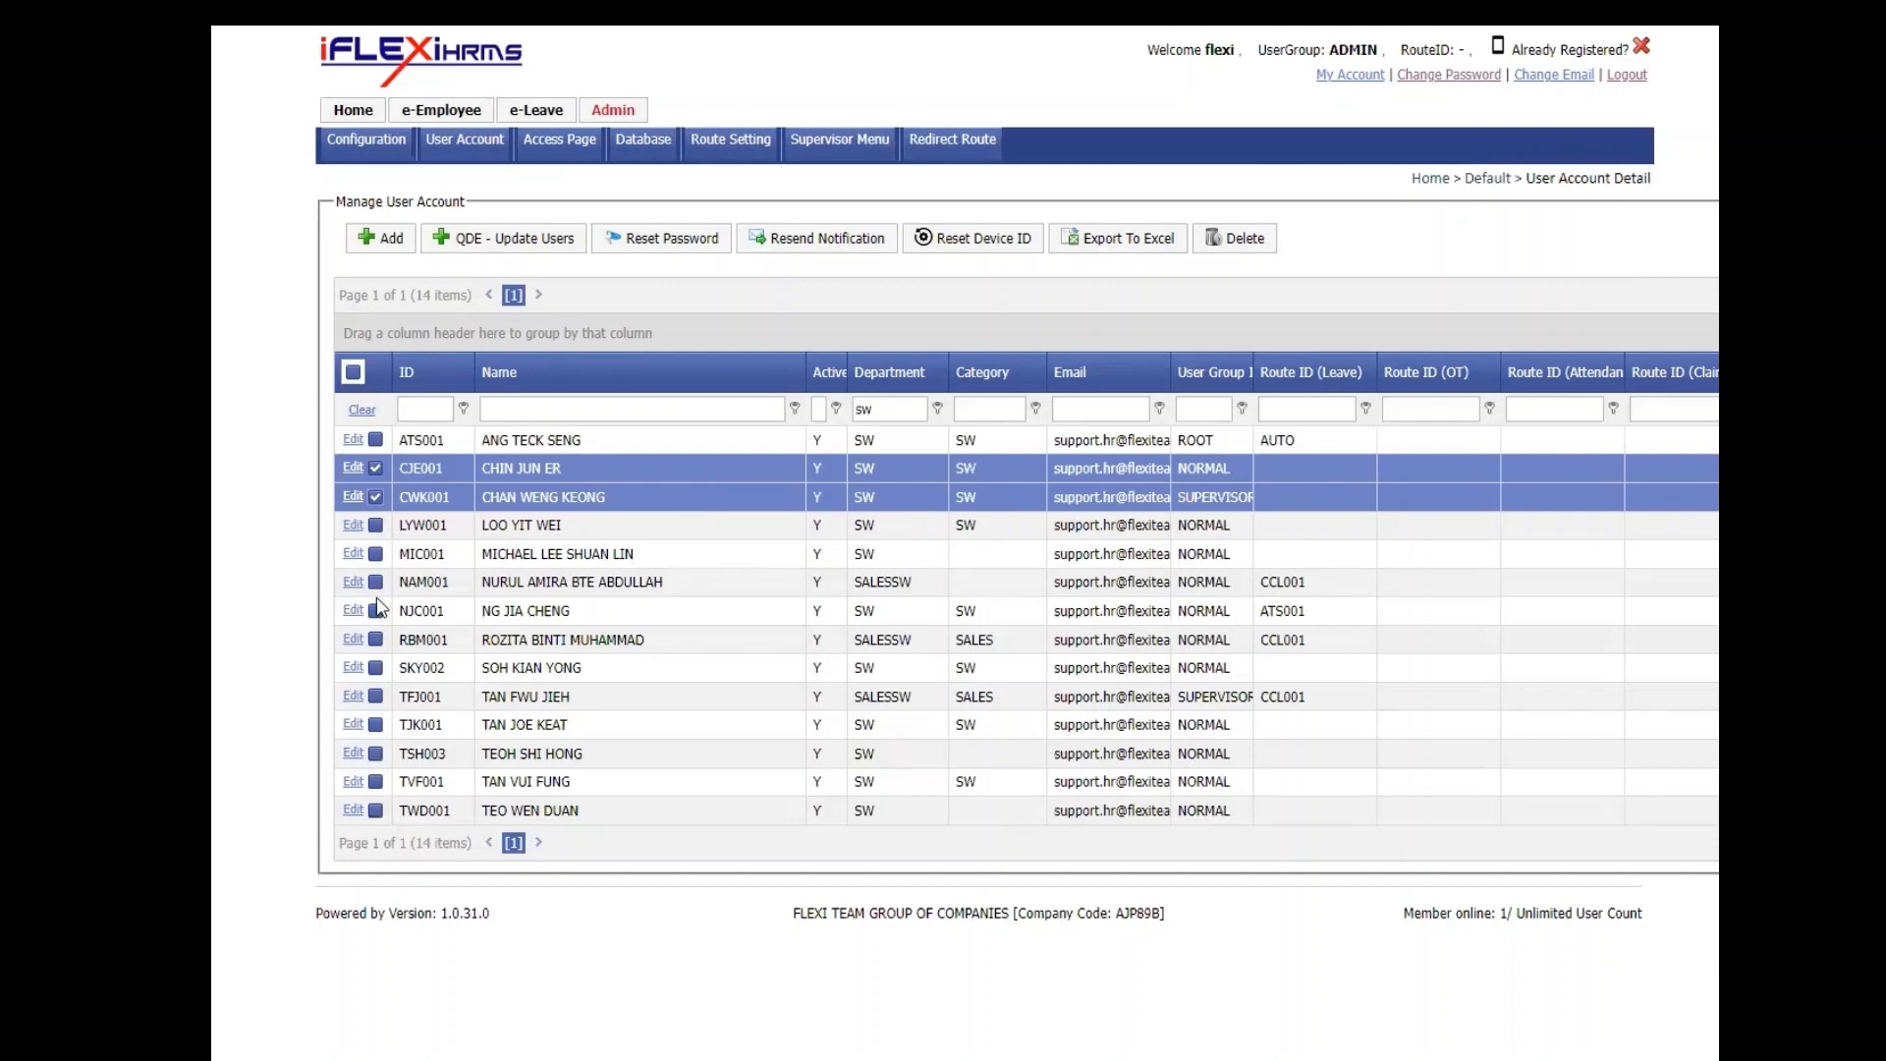
left_click(353, 373)
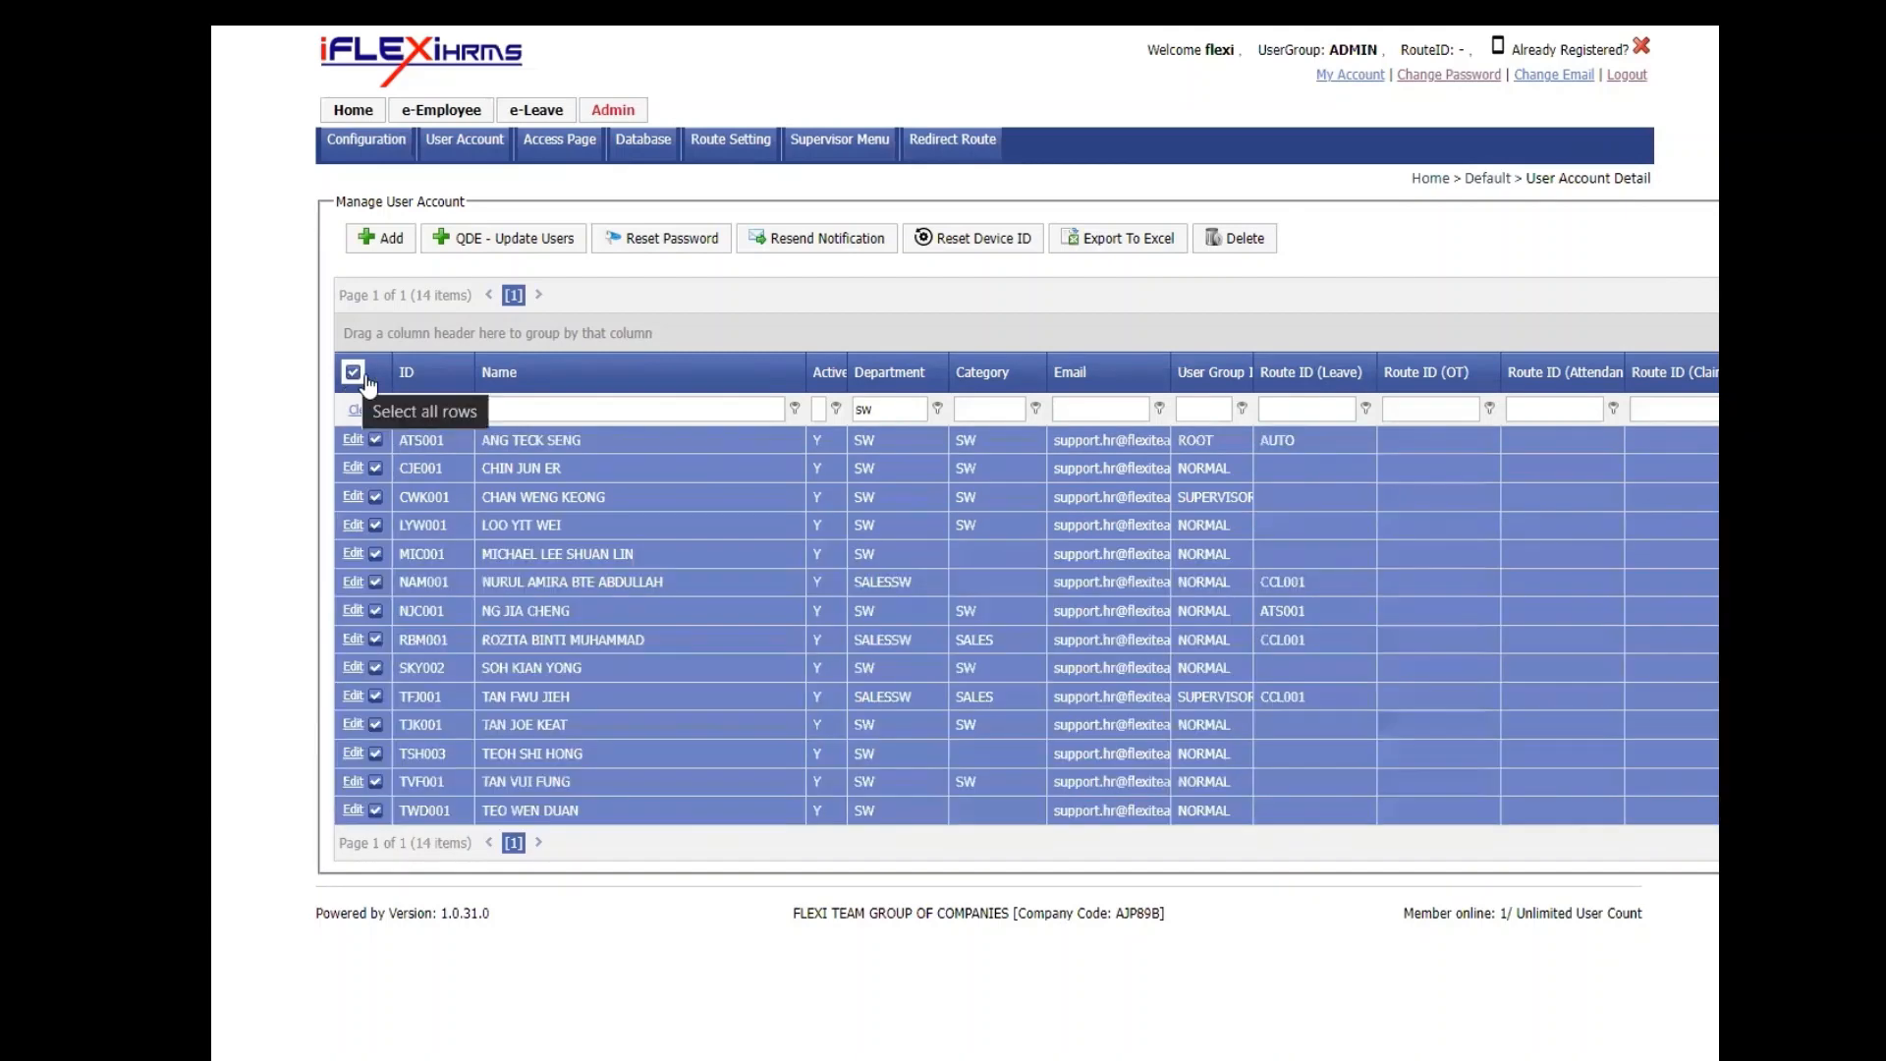
Deselect the users who already have a leave route assigned, keeping those without one selected.
left_click(374, 440)
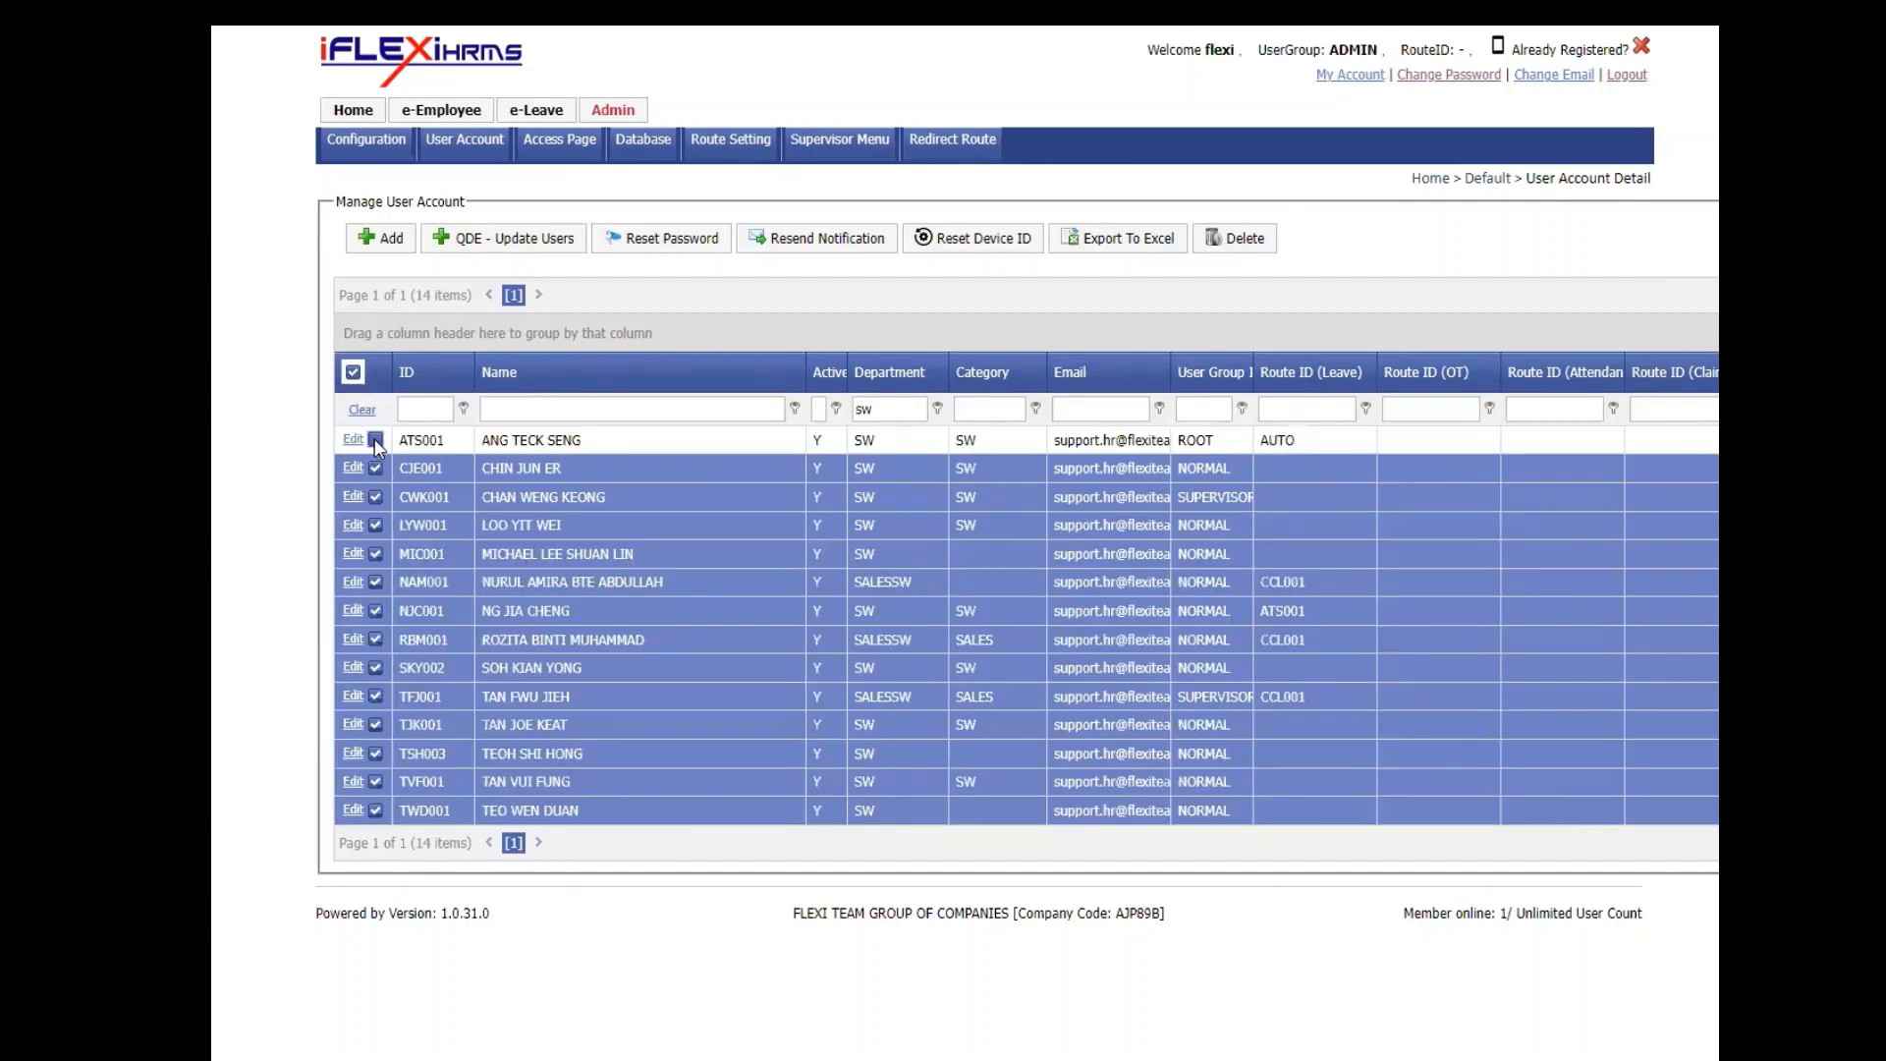
left_click(374, 581)
left_click(374, 610)
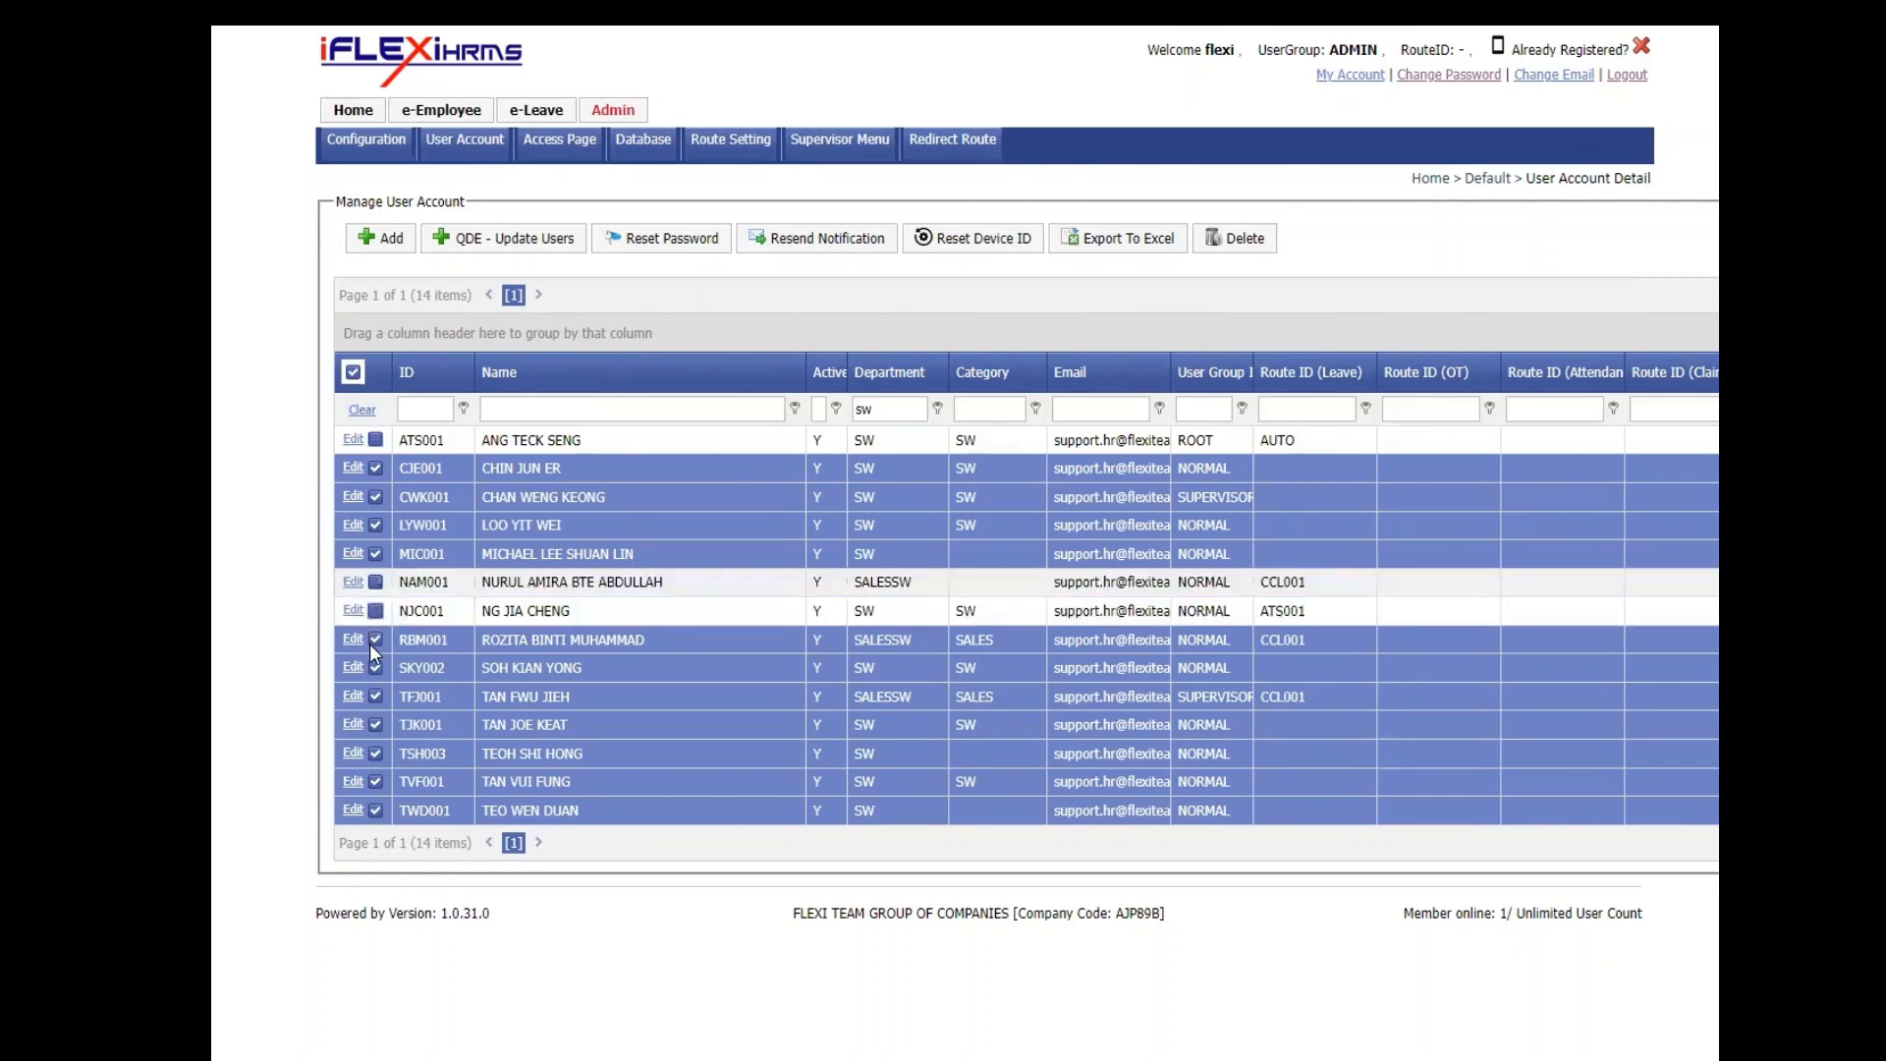
left_click(374, 640)
left_click(374, 724)
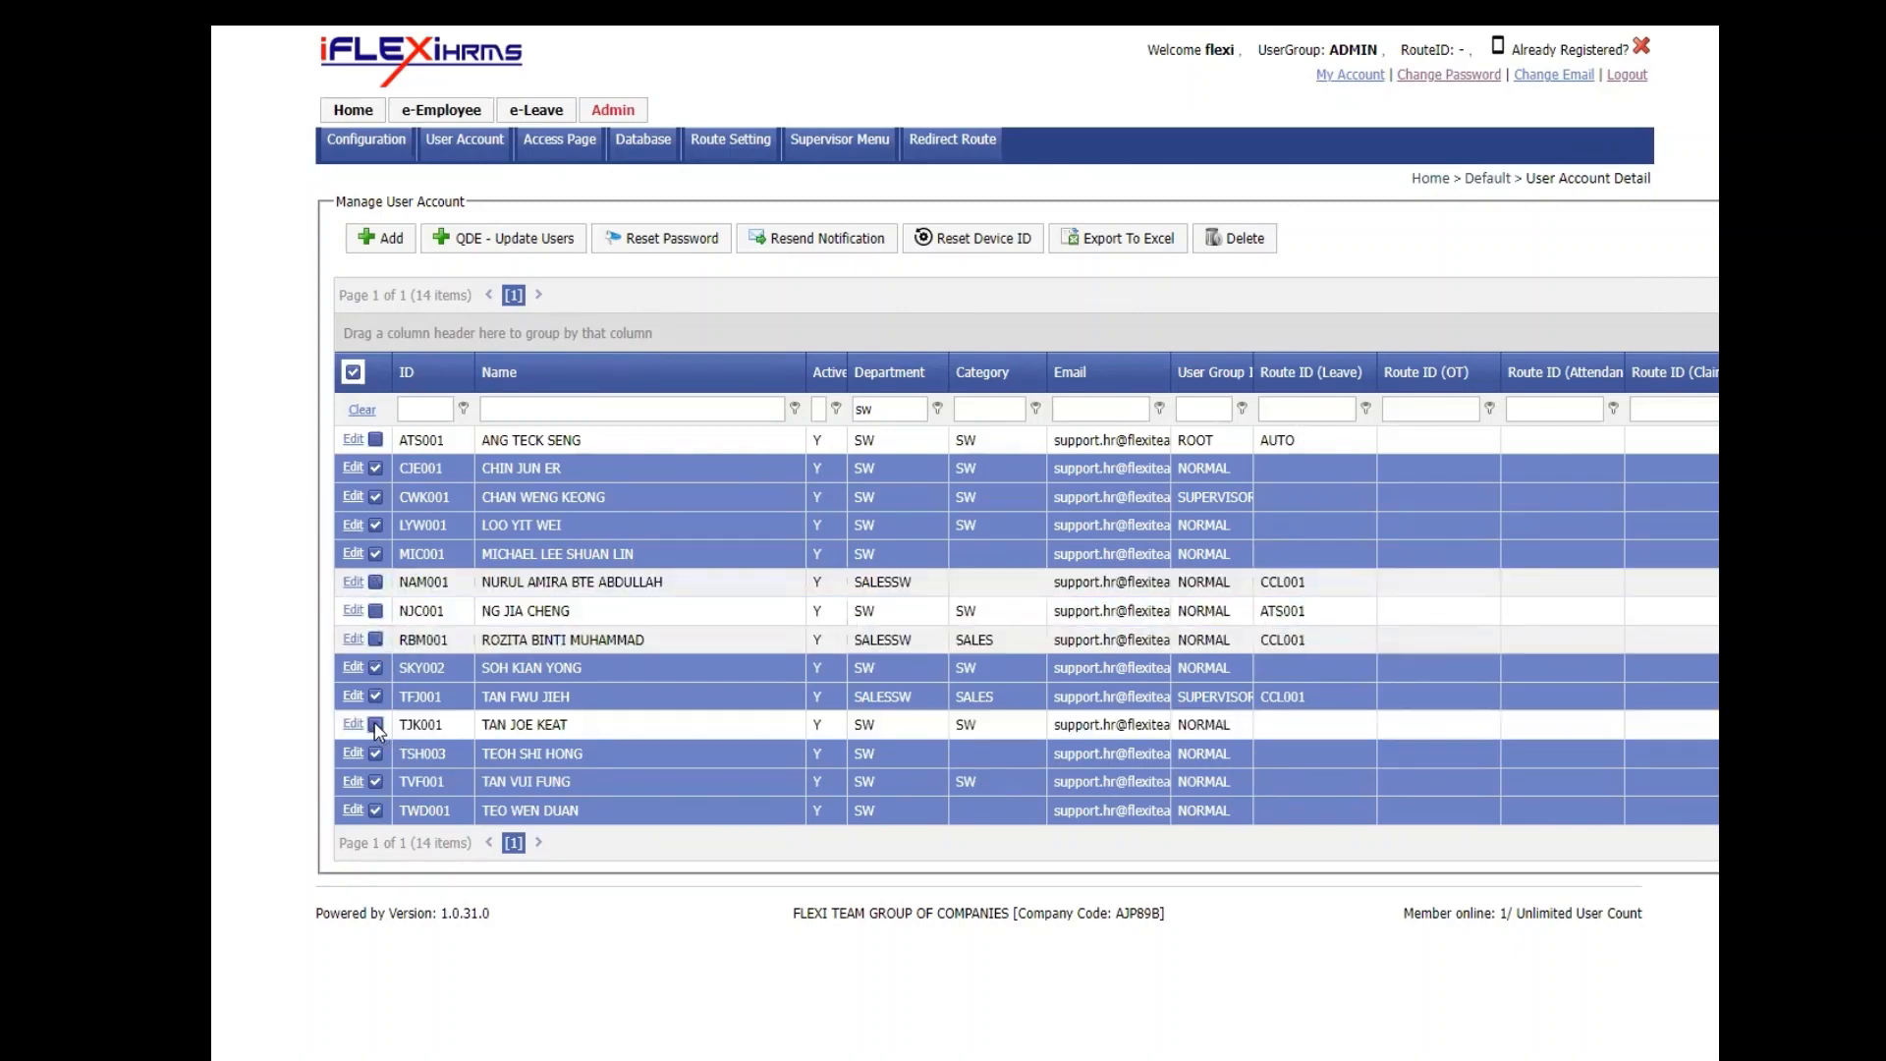
left_click(374, 724)
left_click(374, 696)
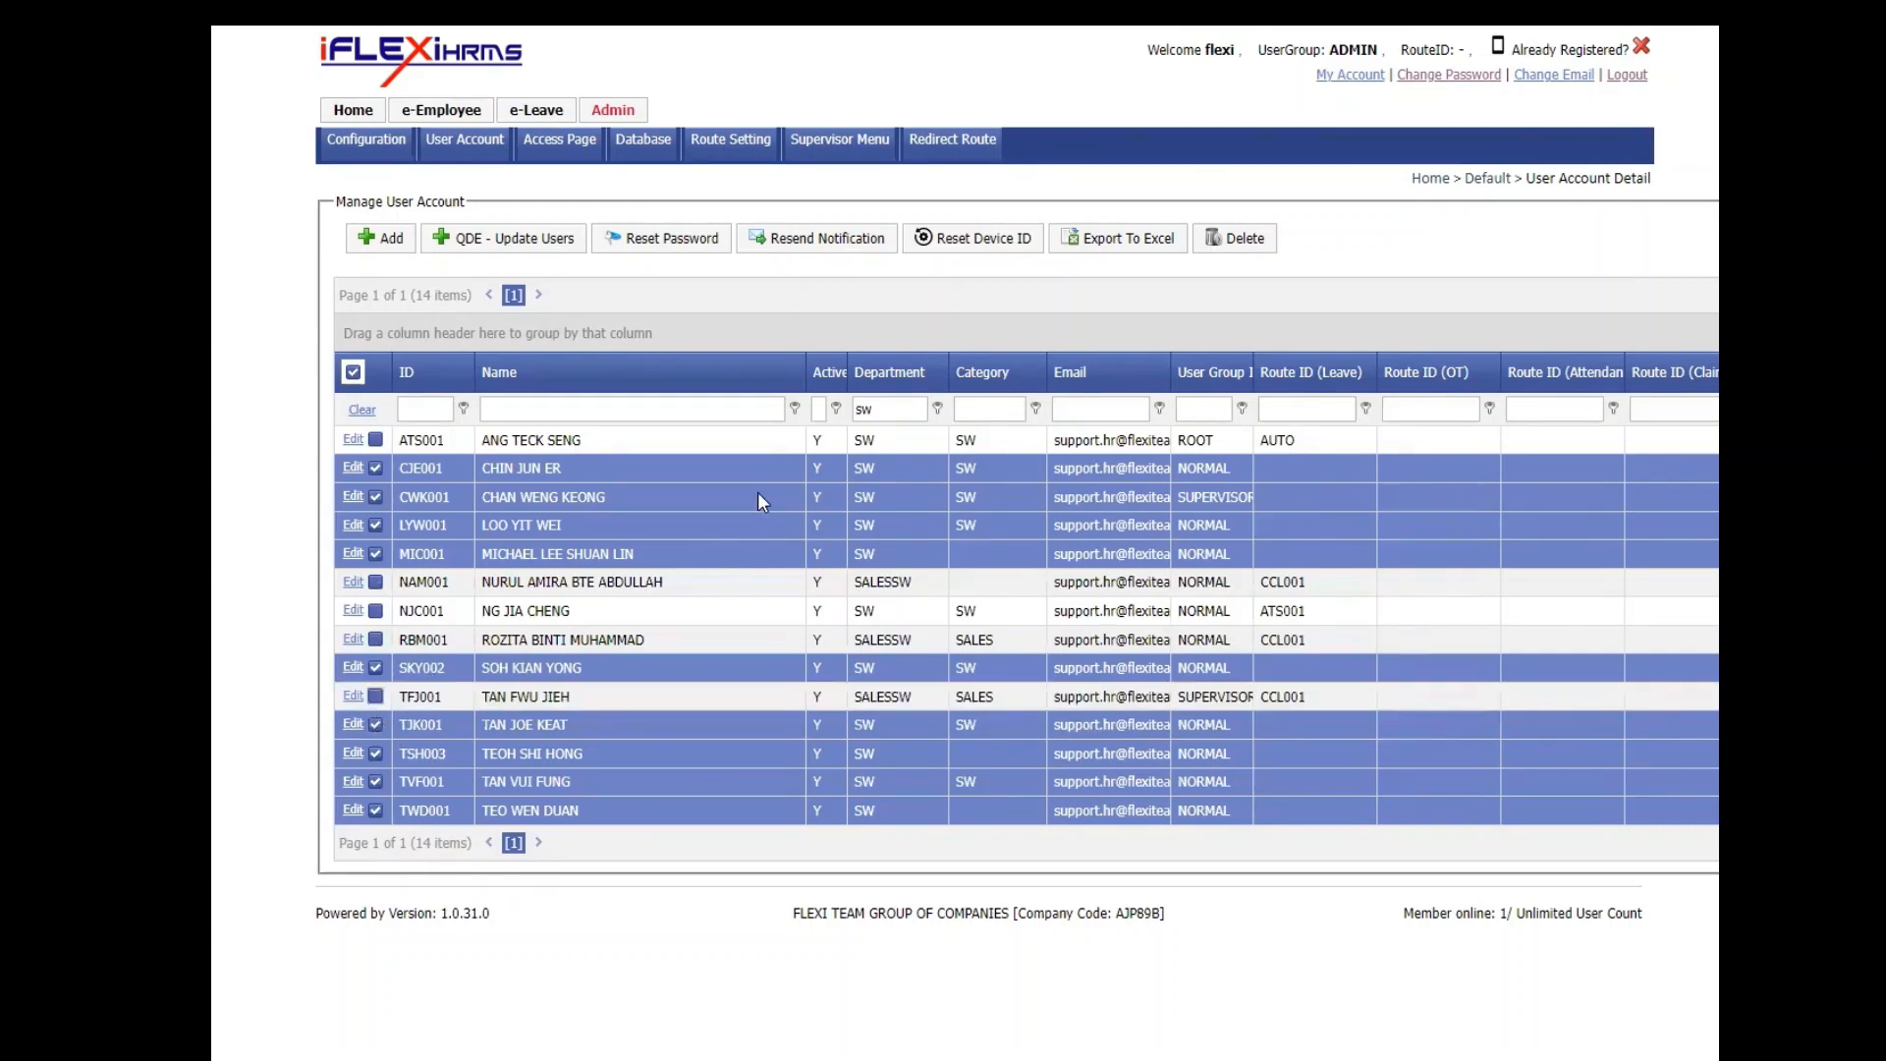
Start a QDE bulk update for the selected users and review the listed user IDs.
left_click(512, 258)
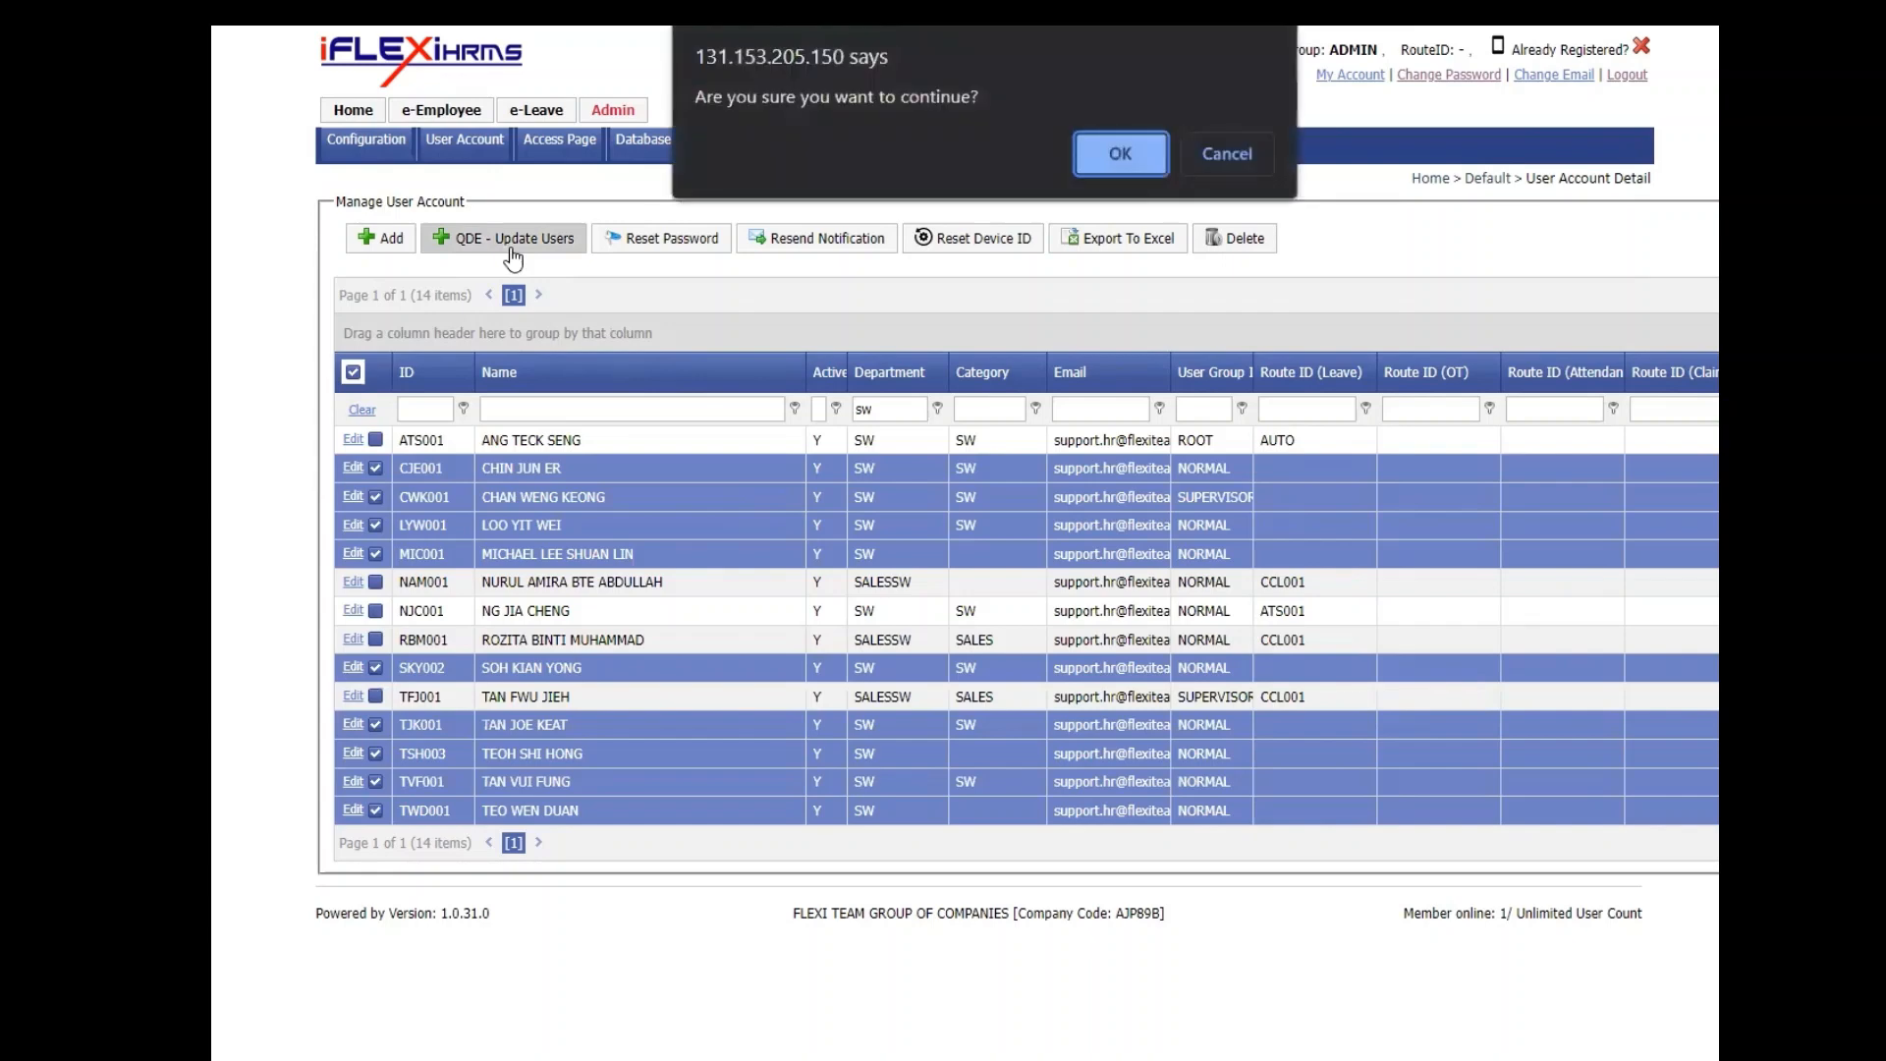
left_click(1112, 157)
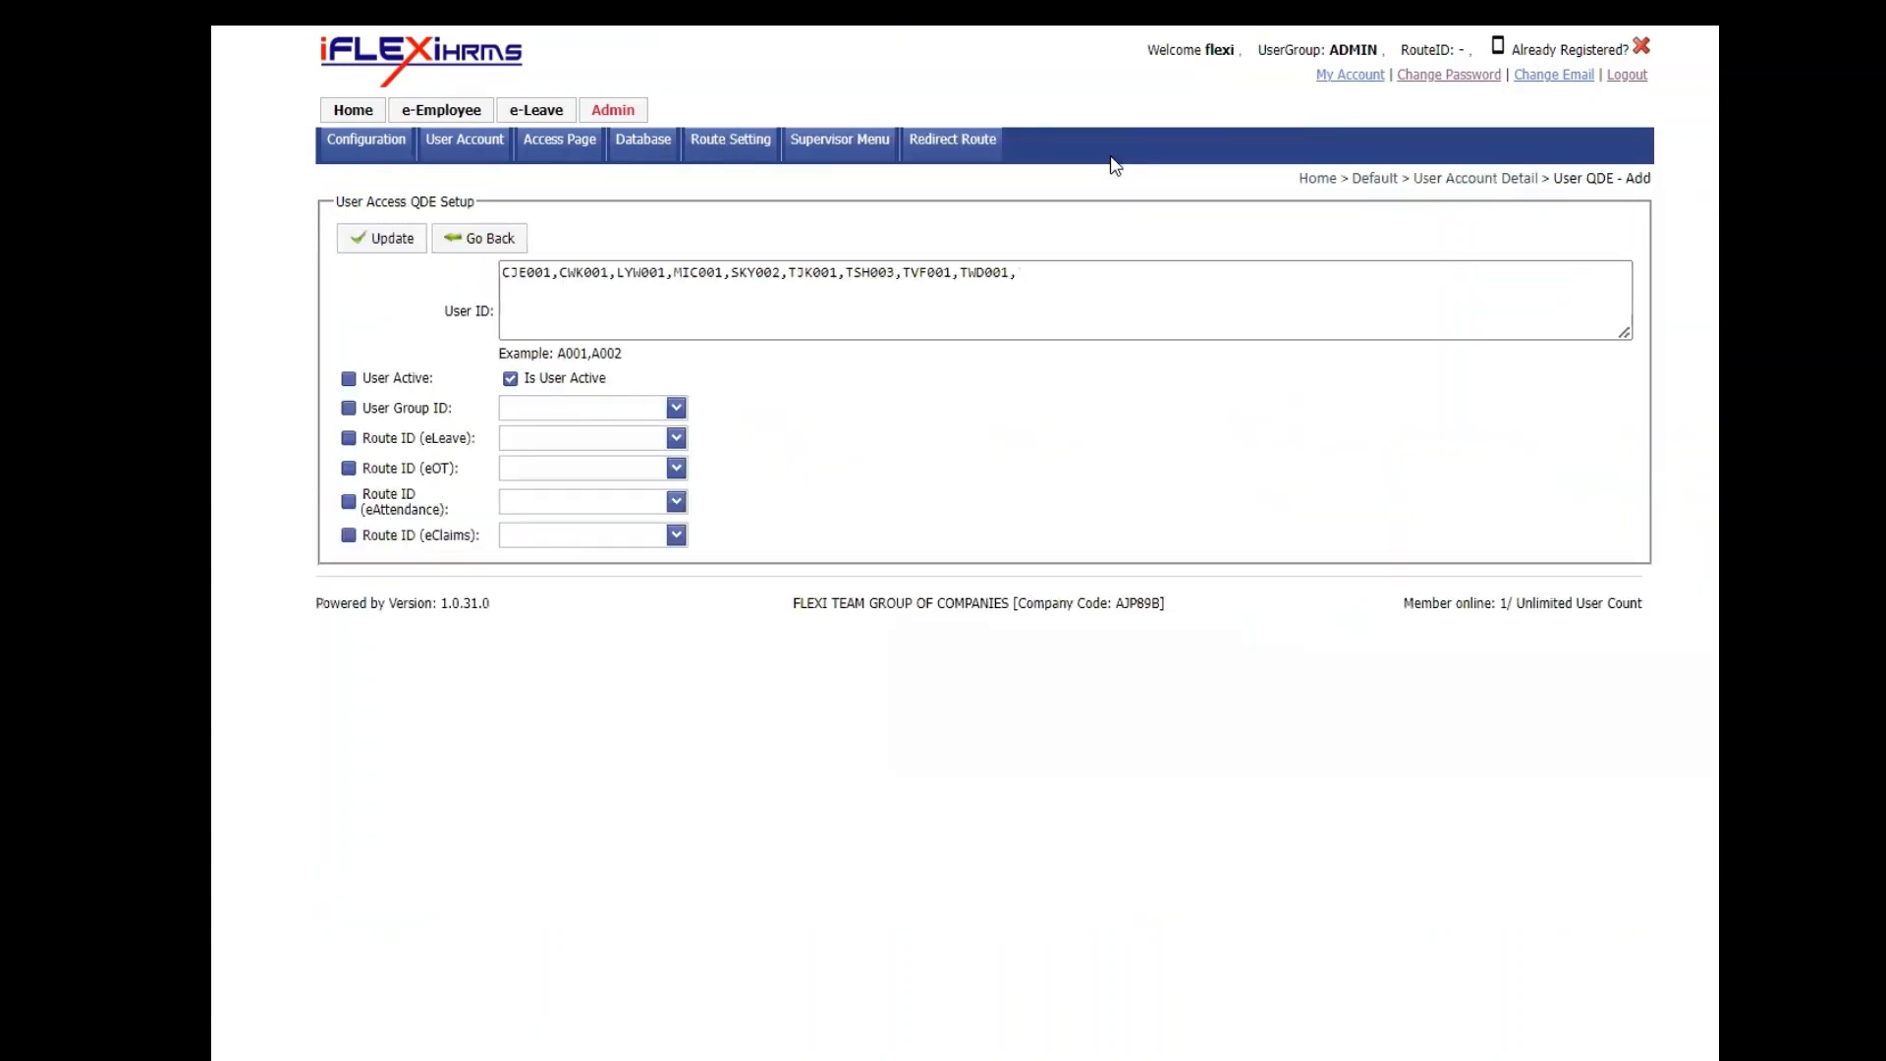
left_click_drag(1056, 275, 462, 269)
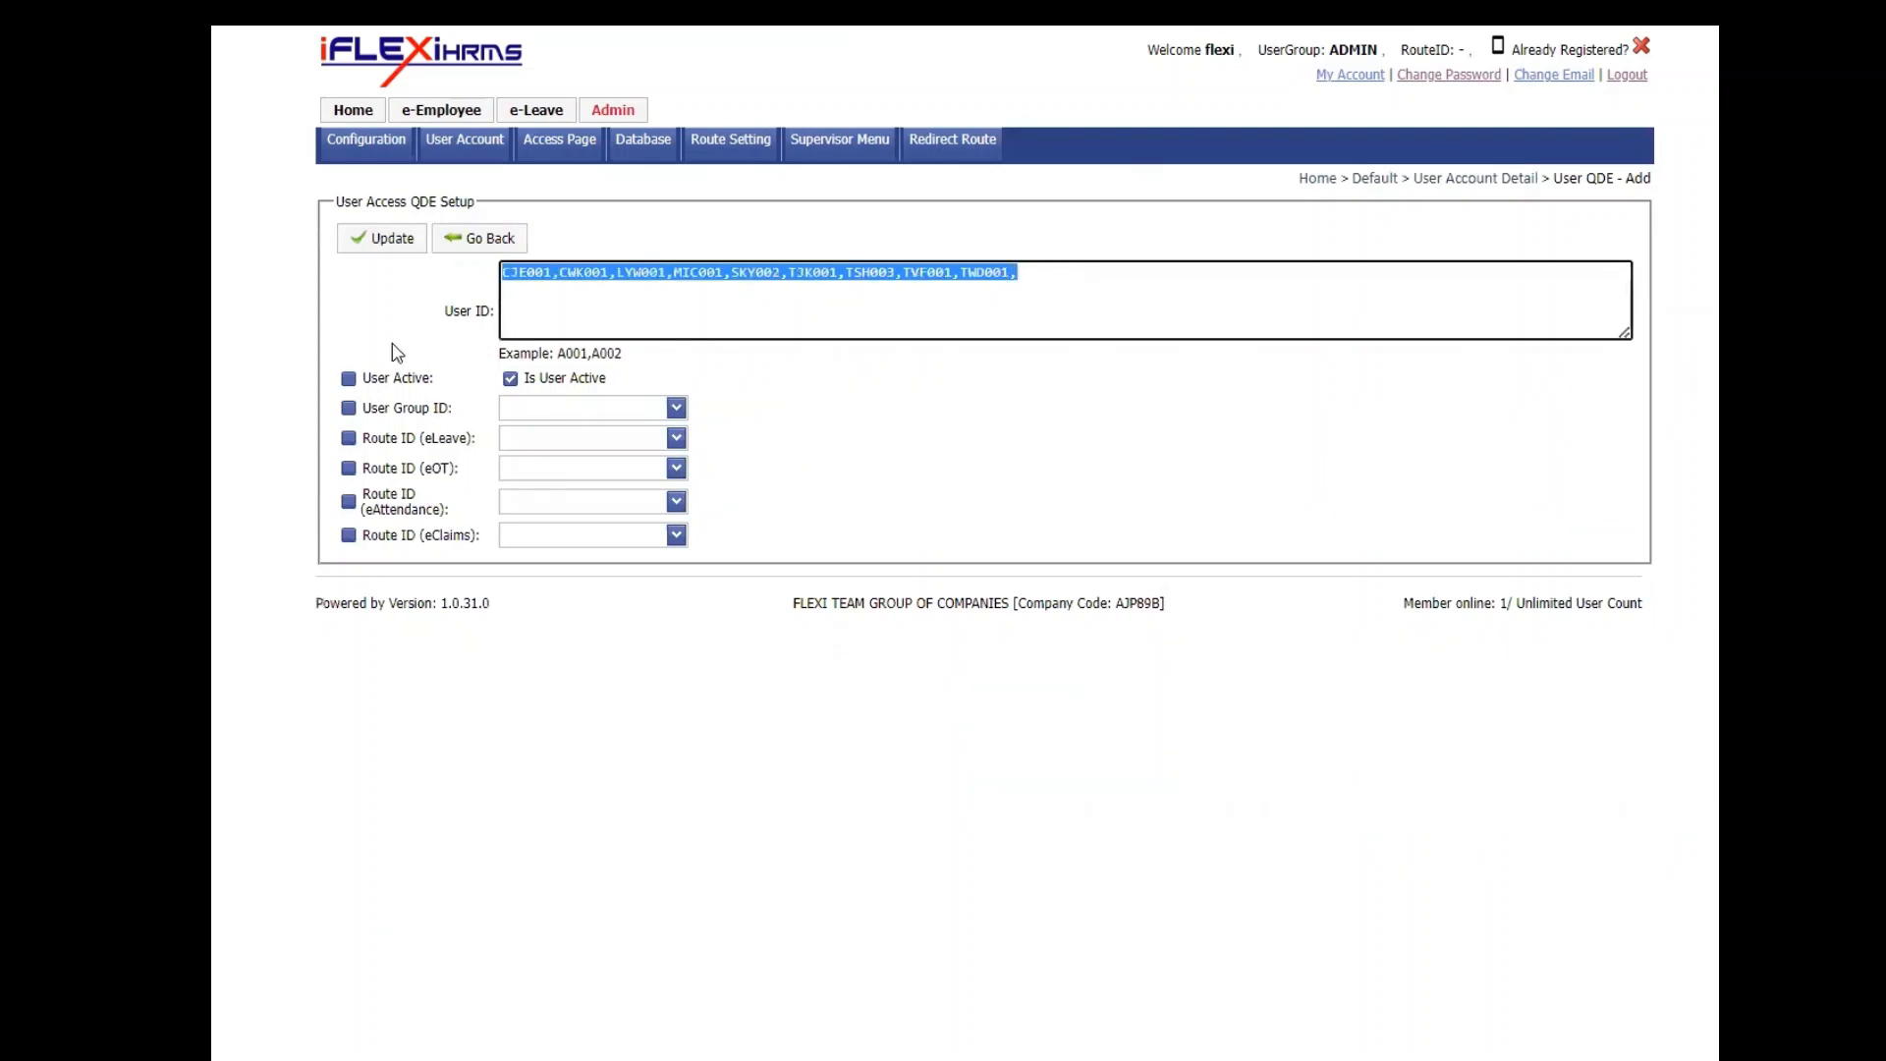
Enable the eLeave route for the bulk update, set it to ATS001, and apply it to the listed users.
left_click(348, 439)
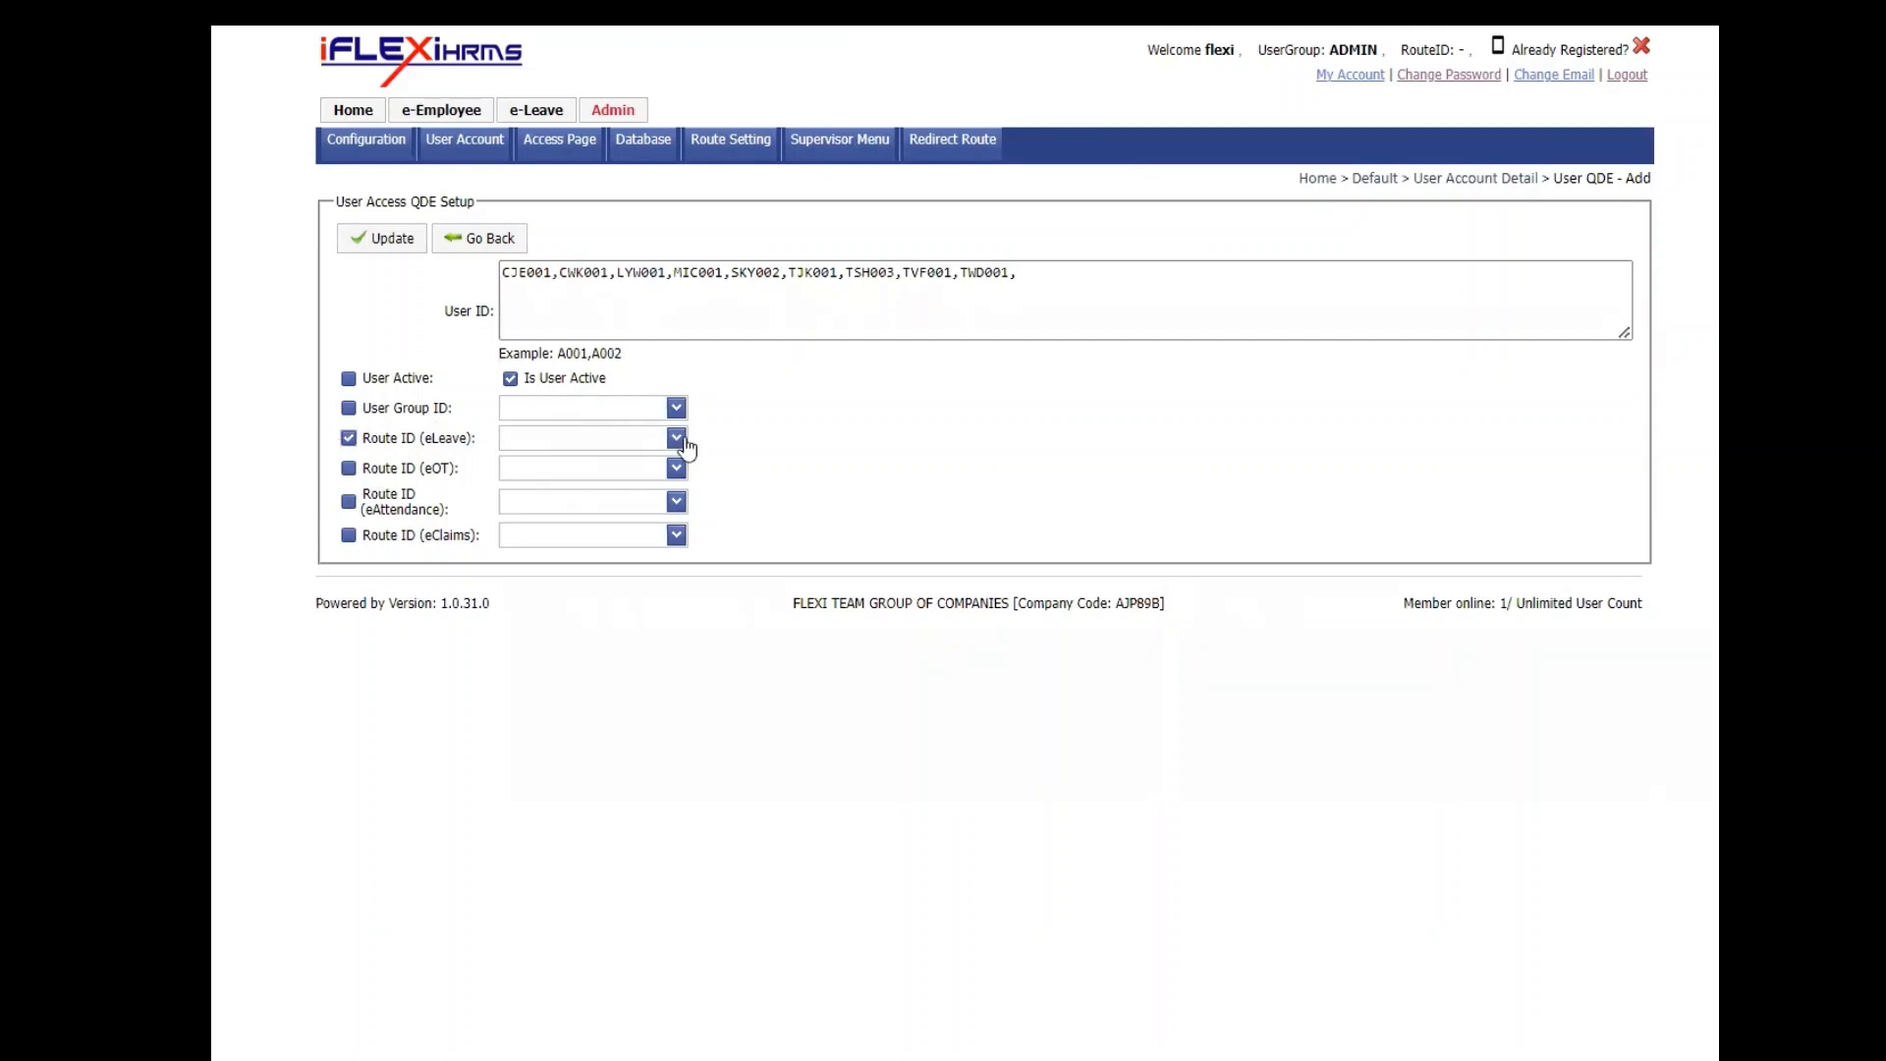
left_click(676, 438)
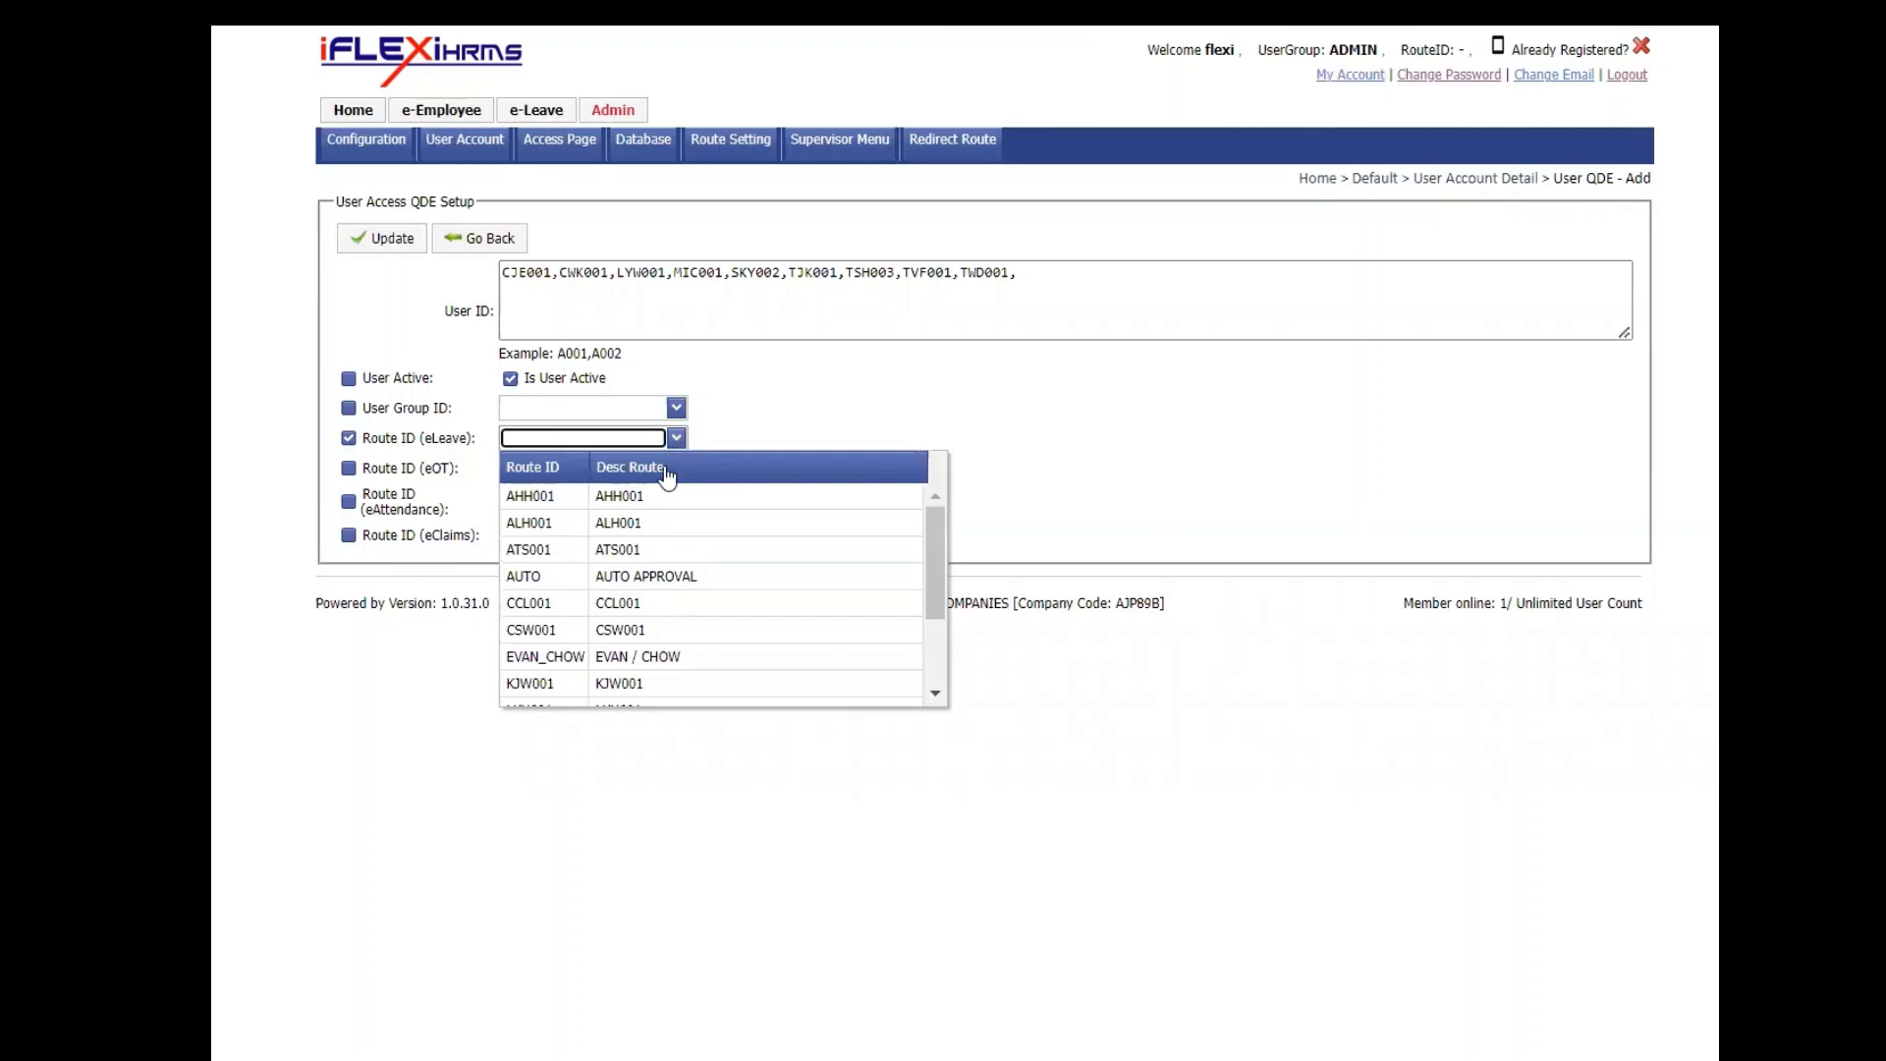
left_click(568, 550)
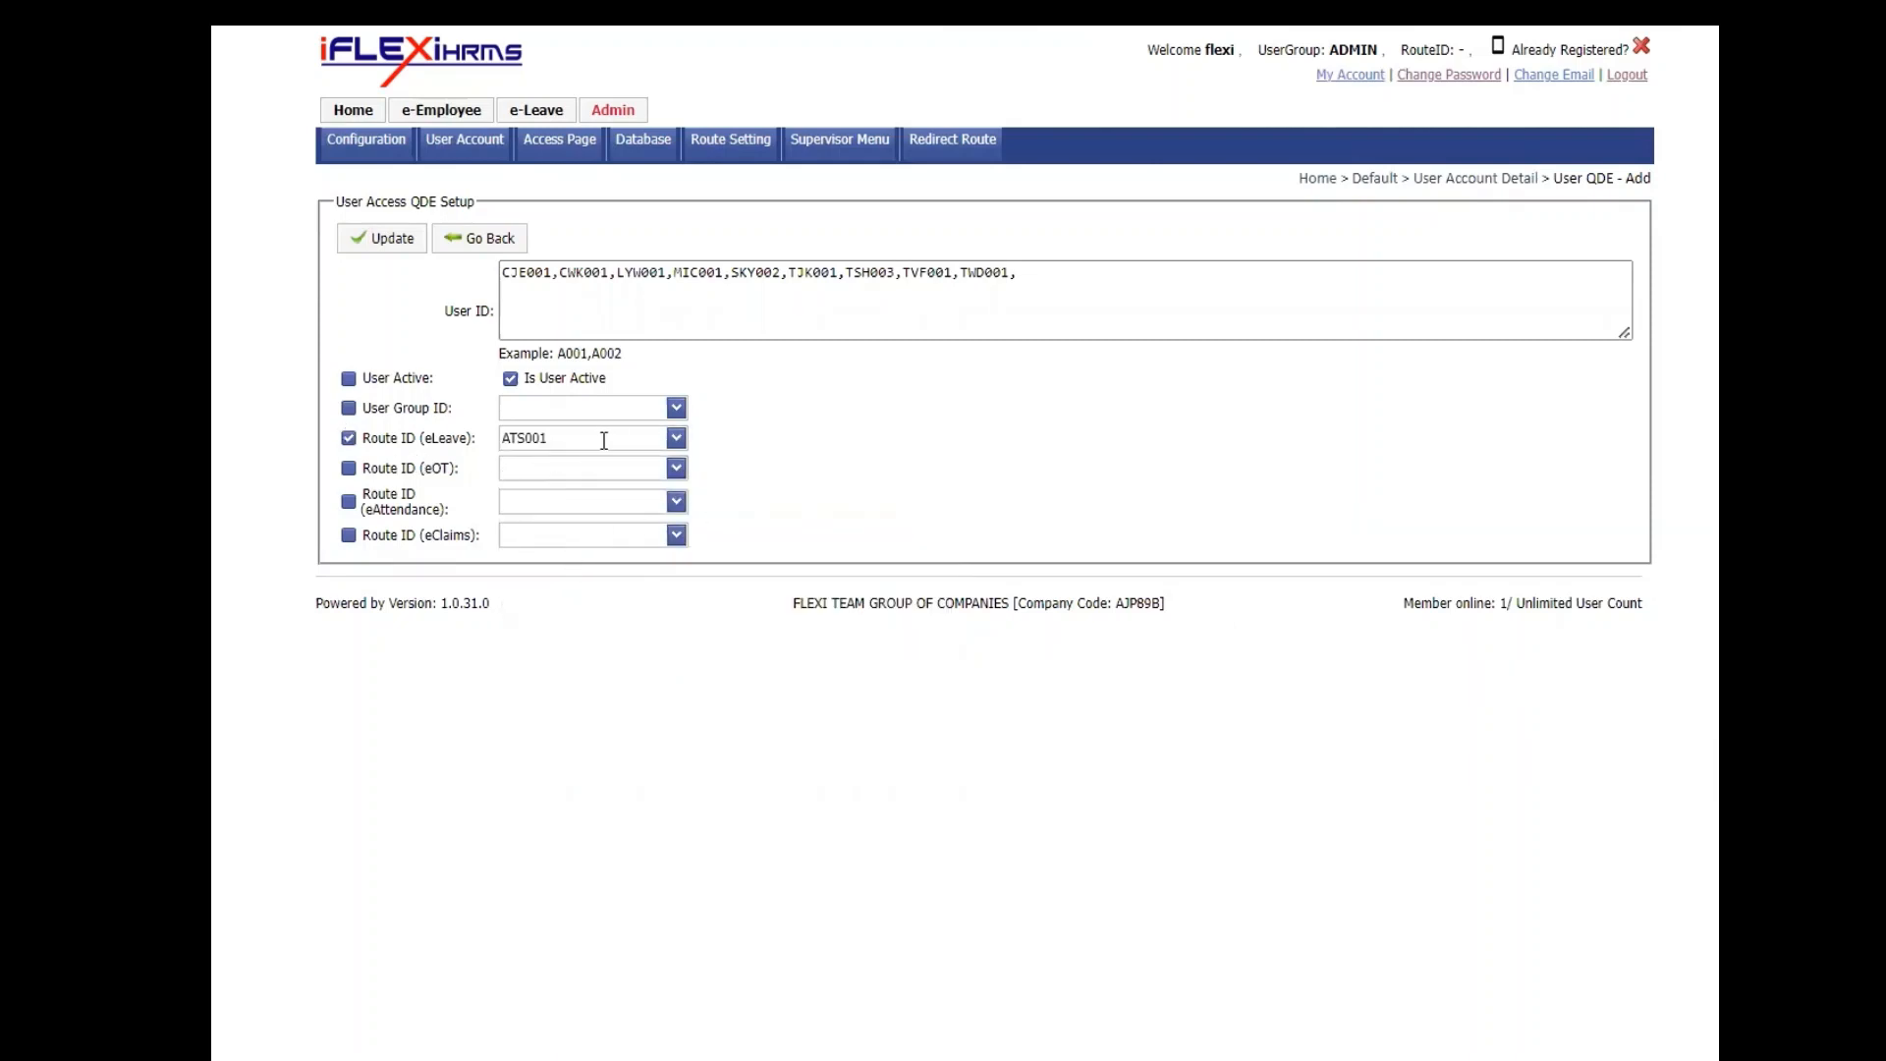
left_click(384, 247)
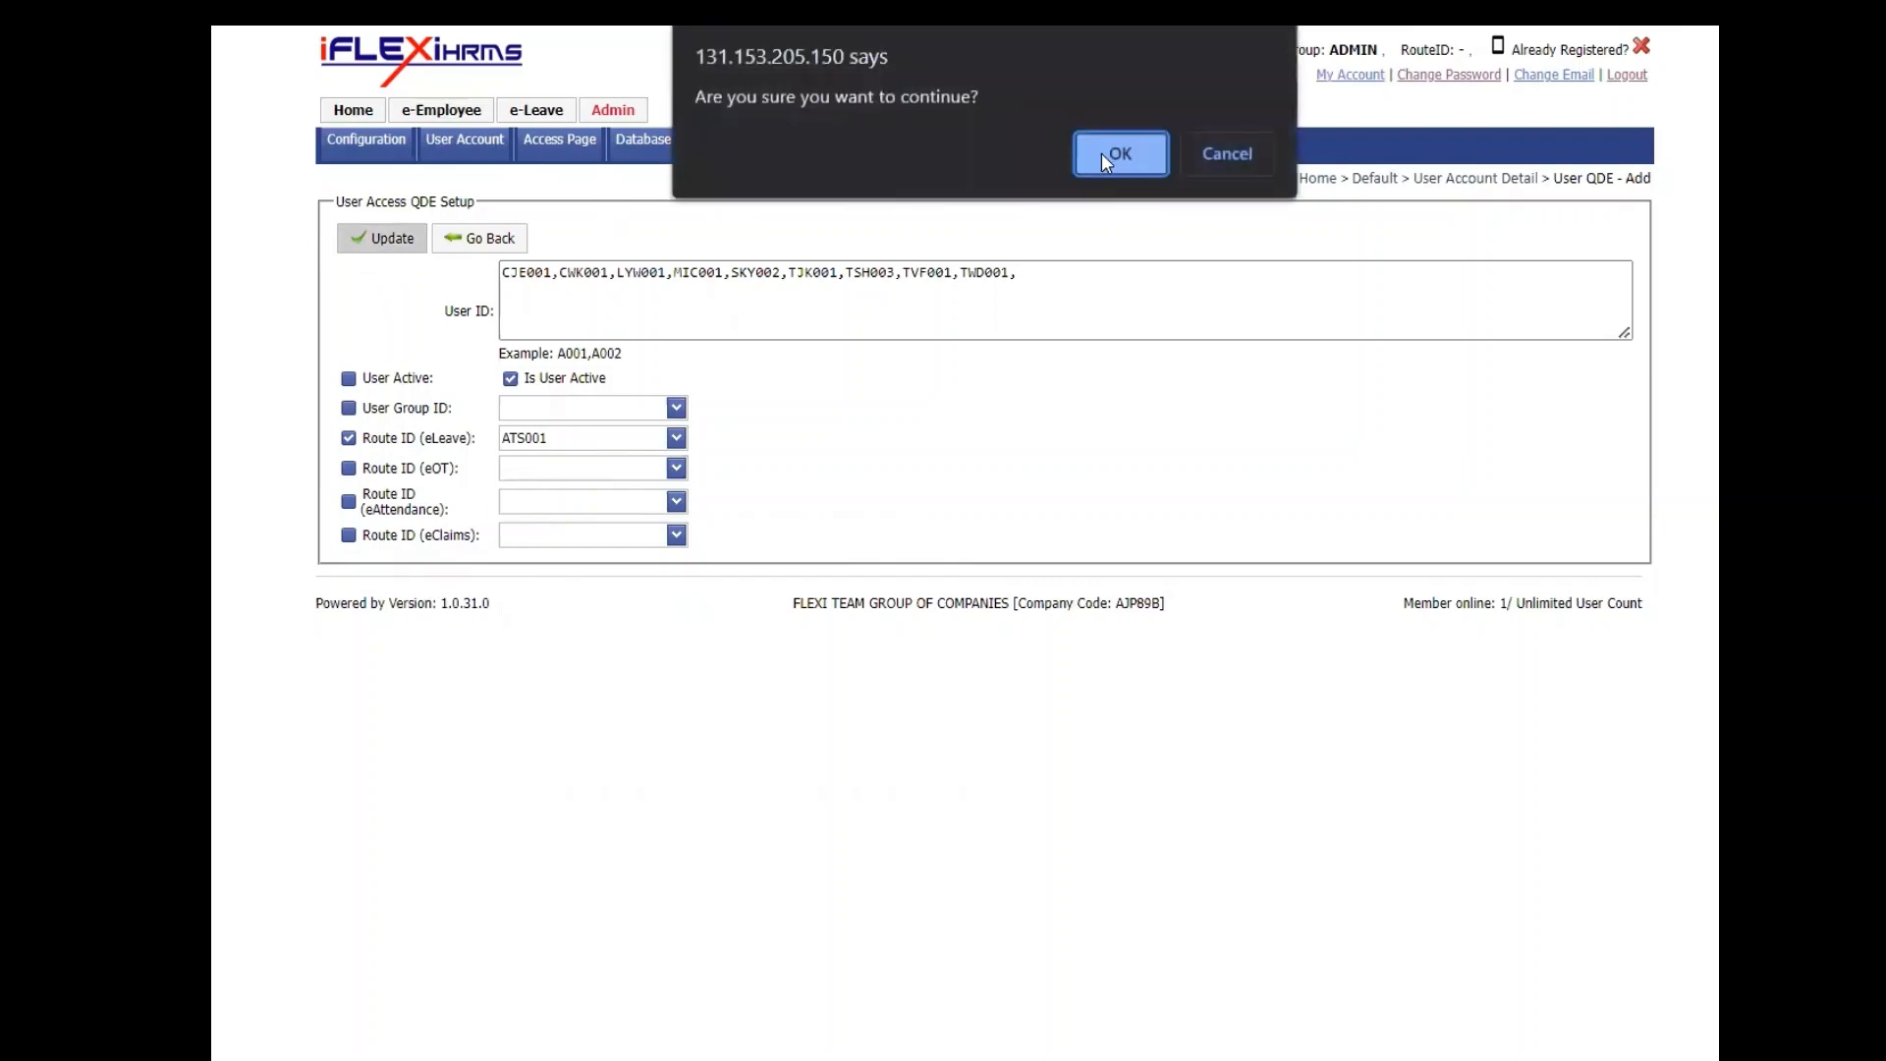
left_click(1105, 157)
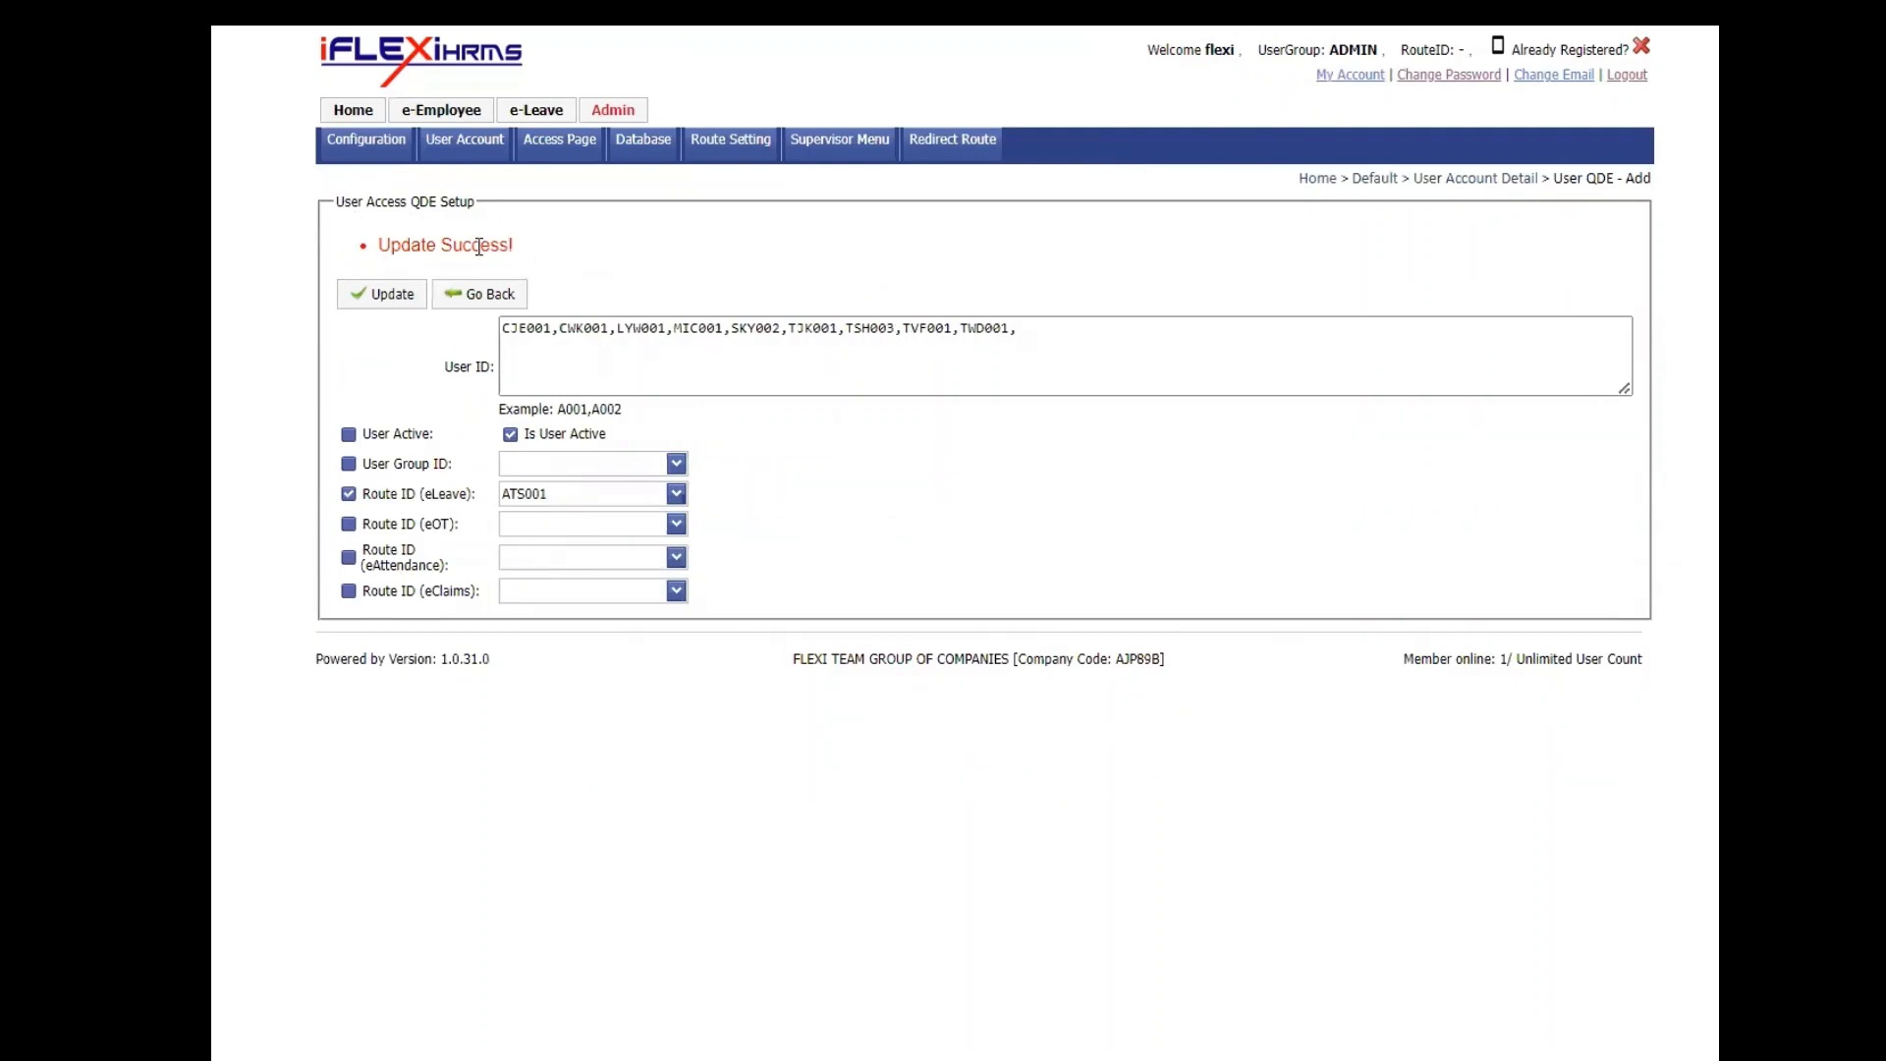
left_click_drag(511, 246, 346, 237)
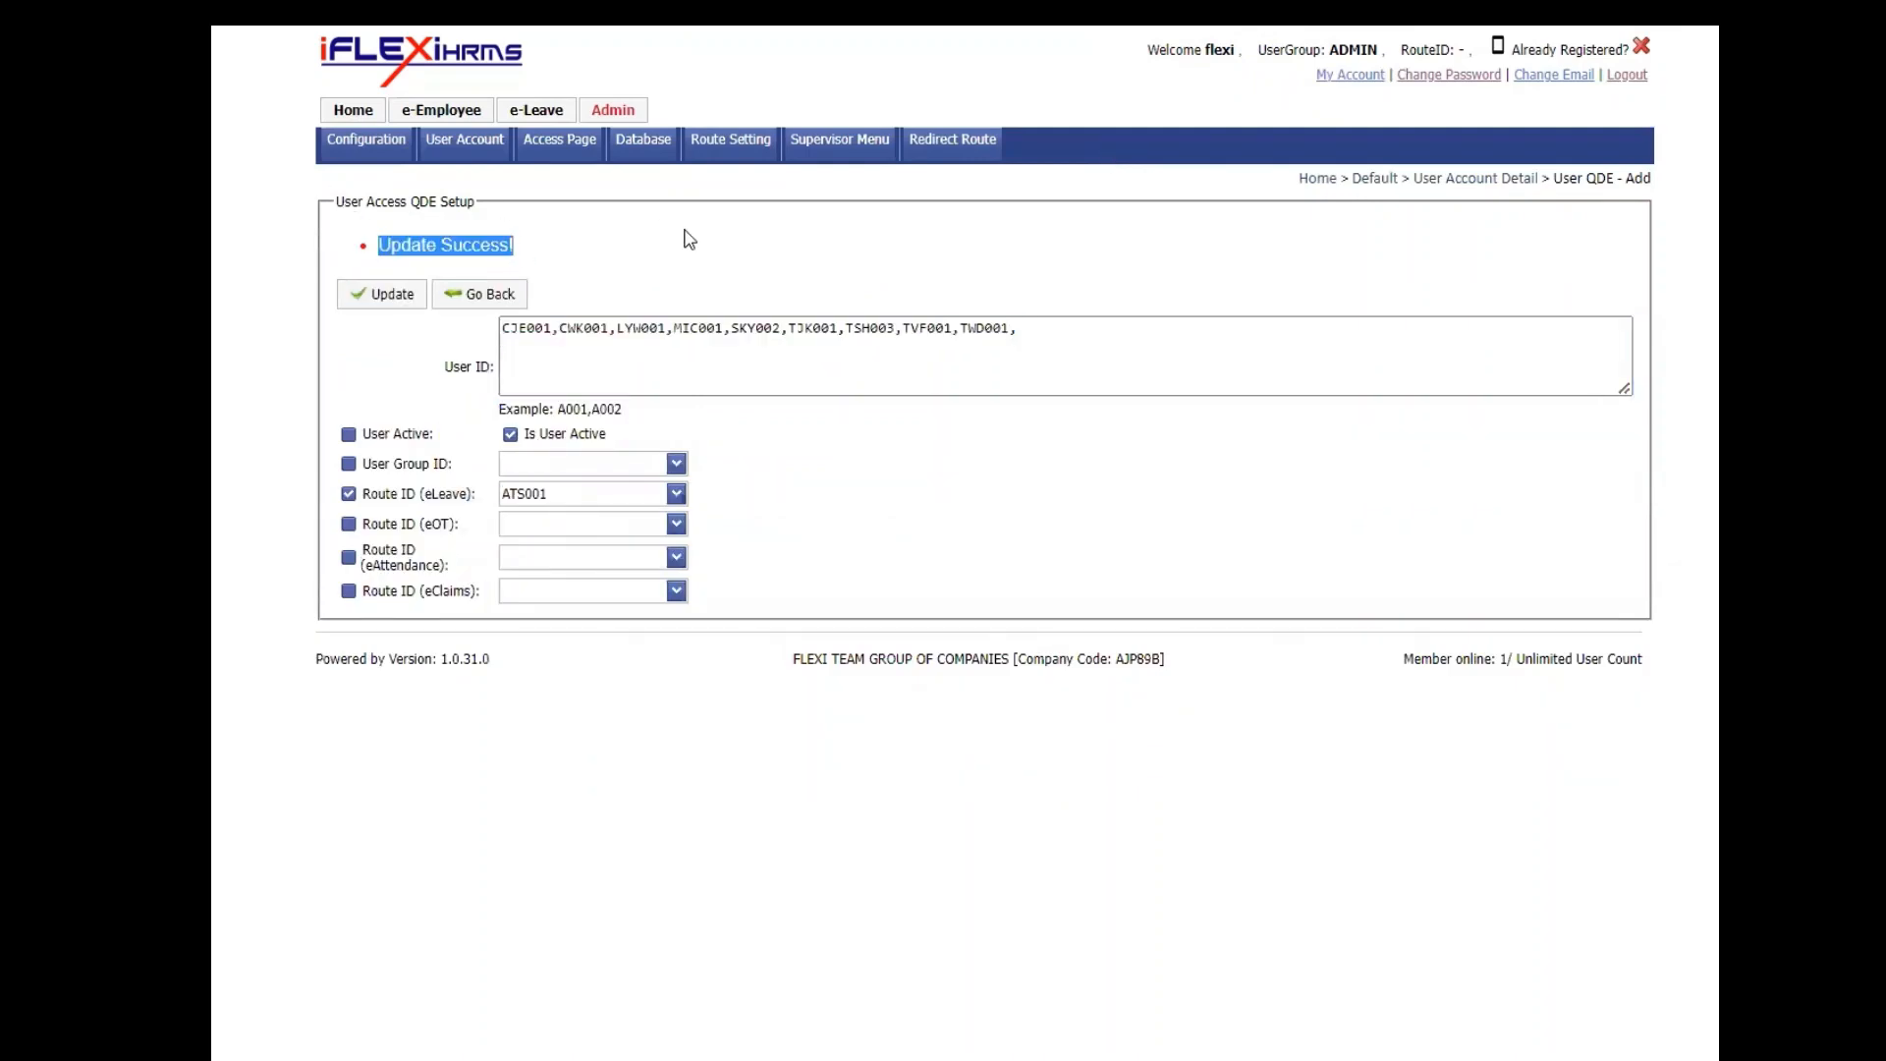
Return to the user account details list and filter it by department "sw" to check the assigned leave routes.
left_click(470, 143)
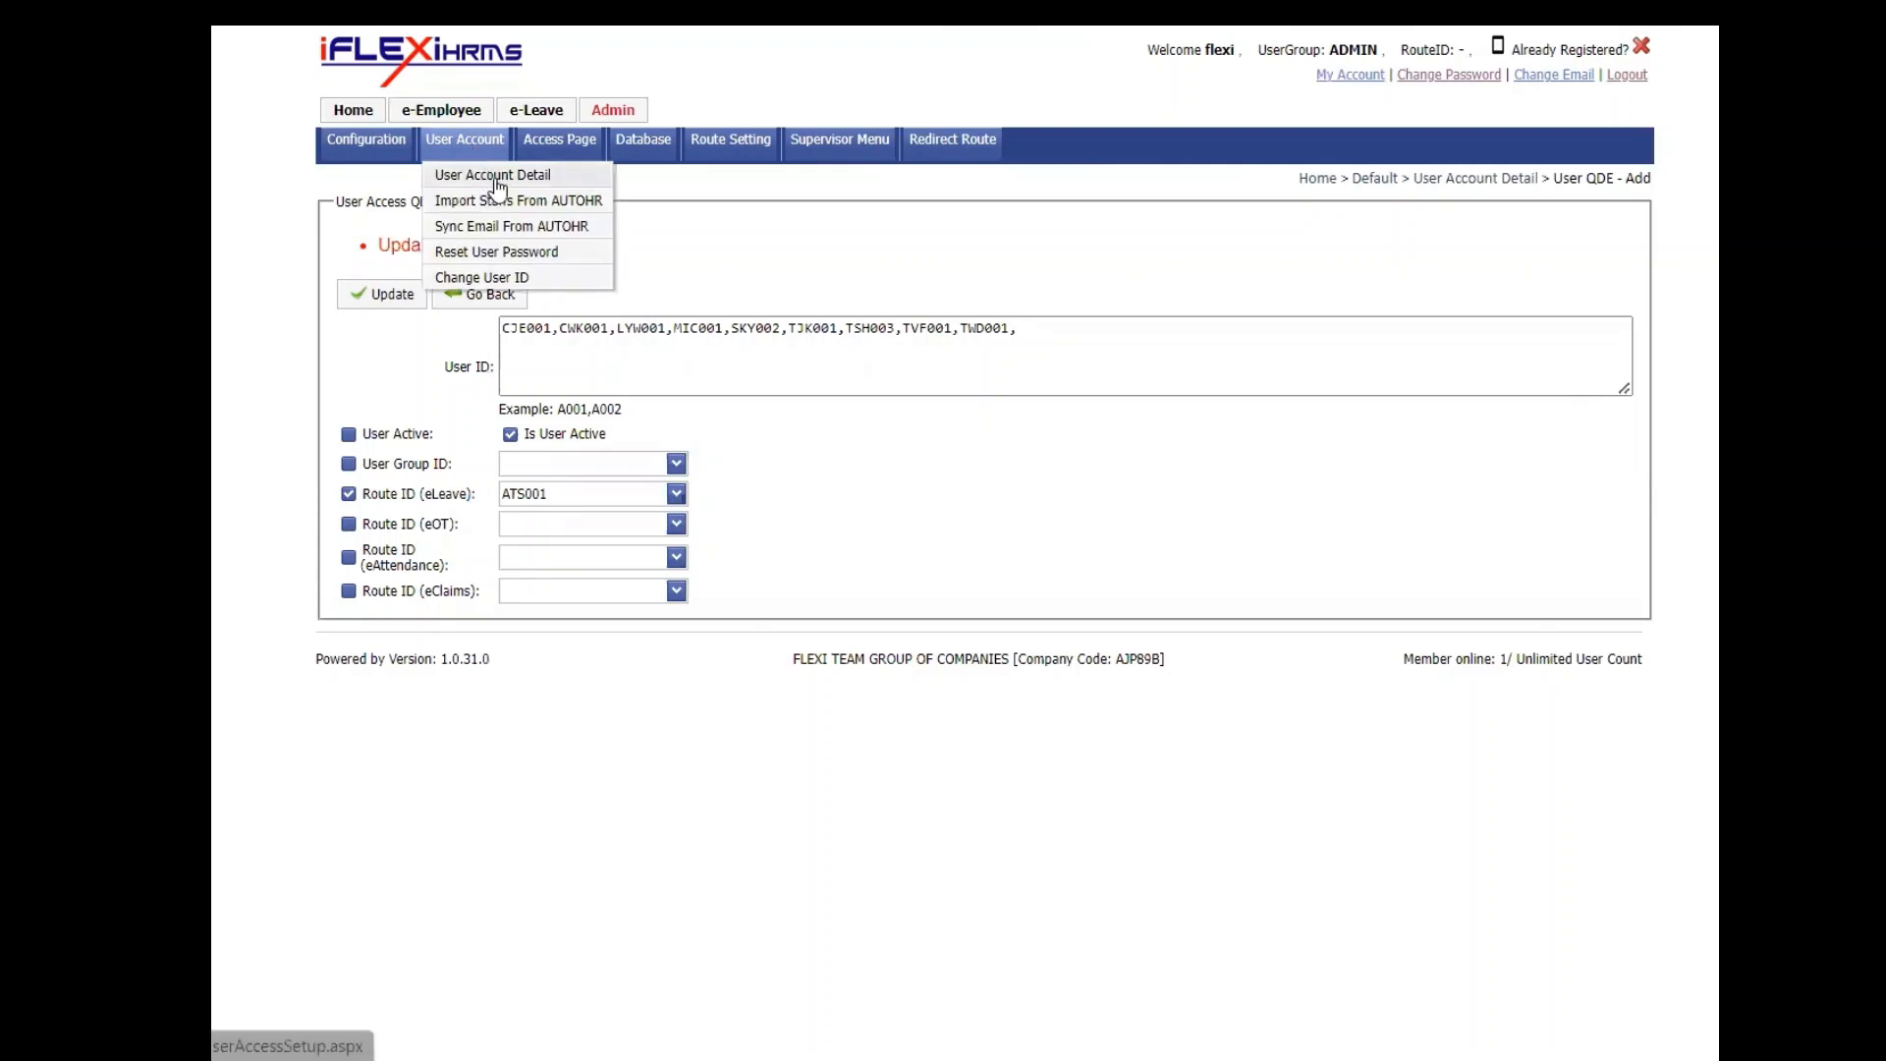
left_click(491, 178)
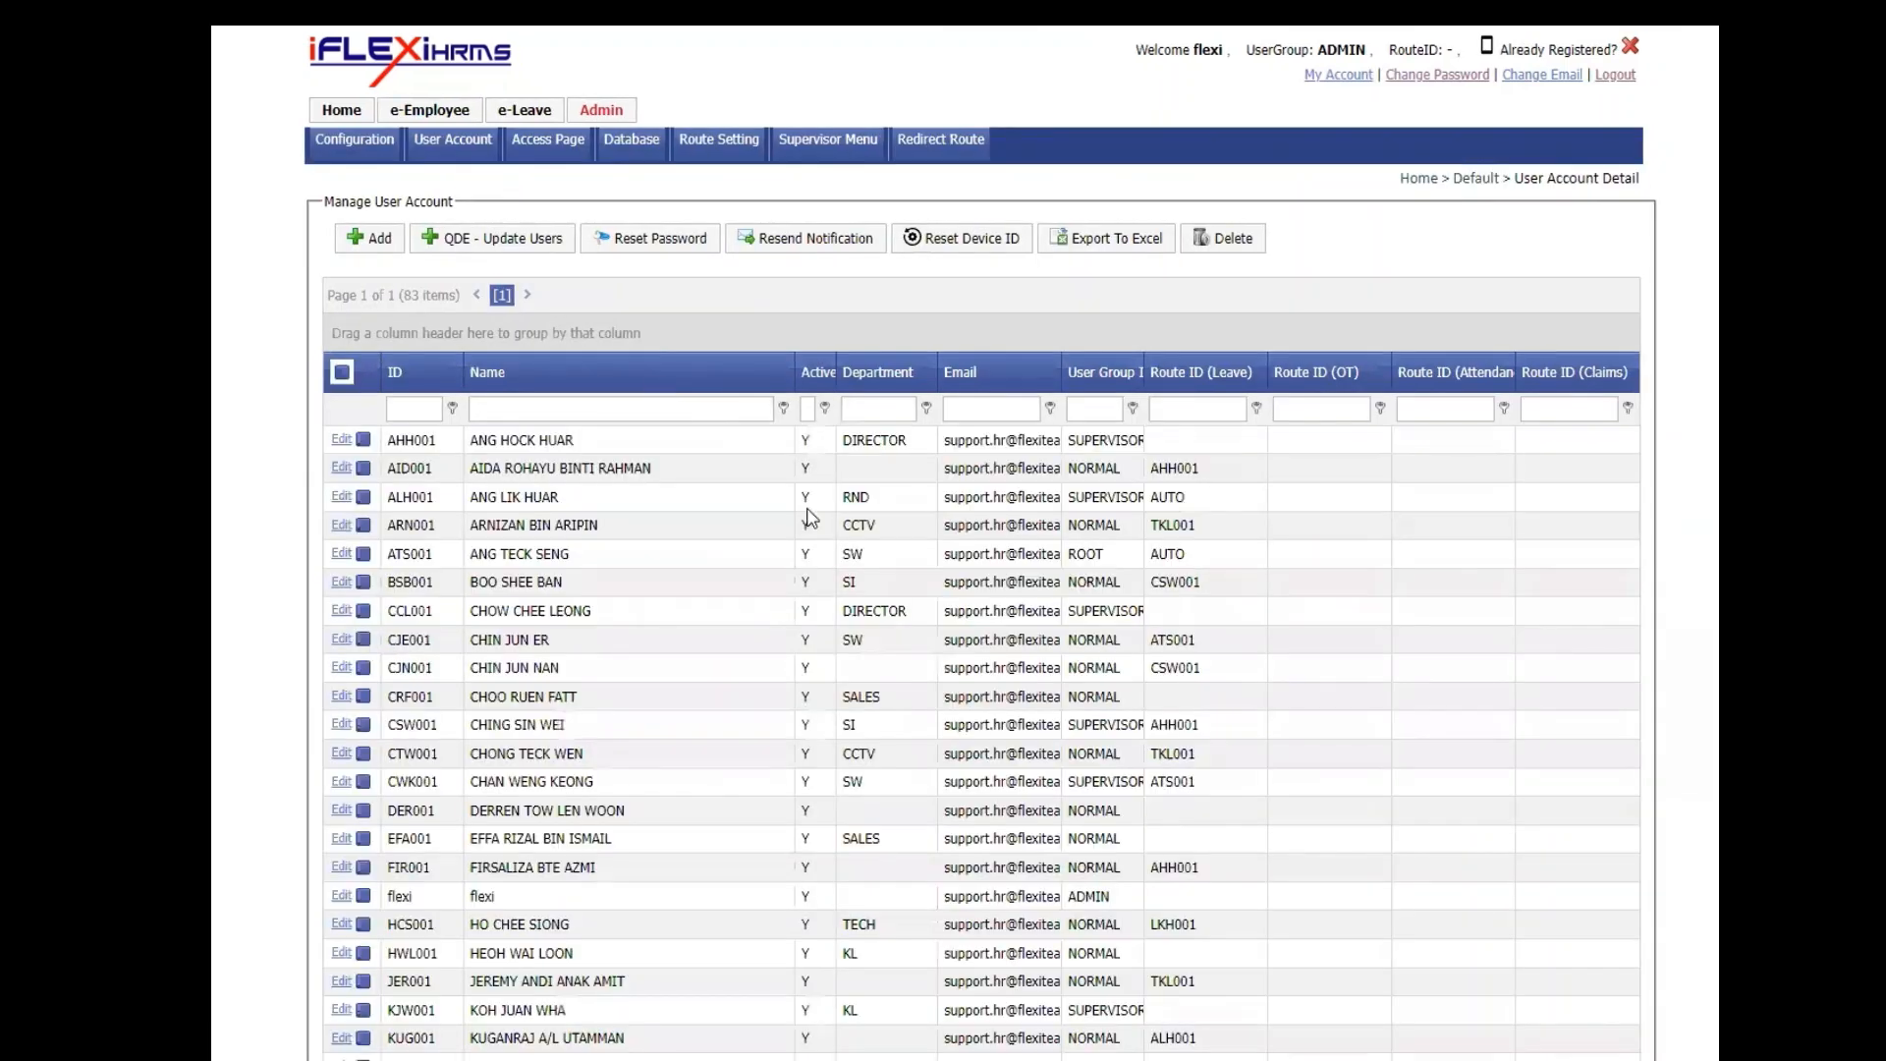
left_click(874, 409)
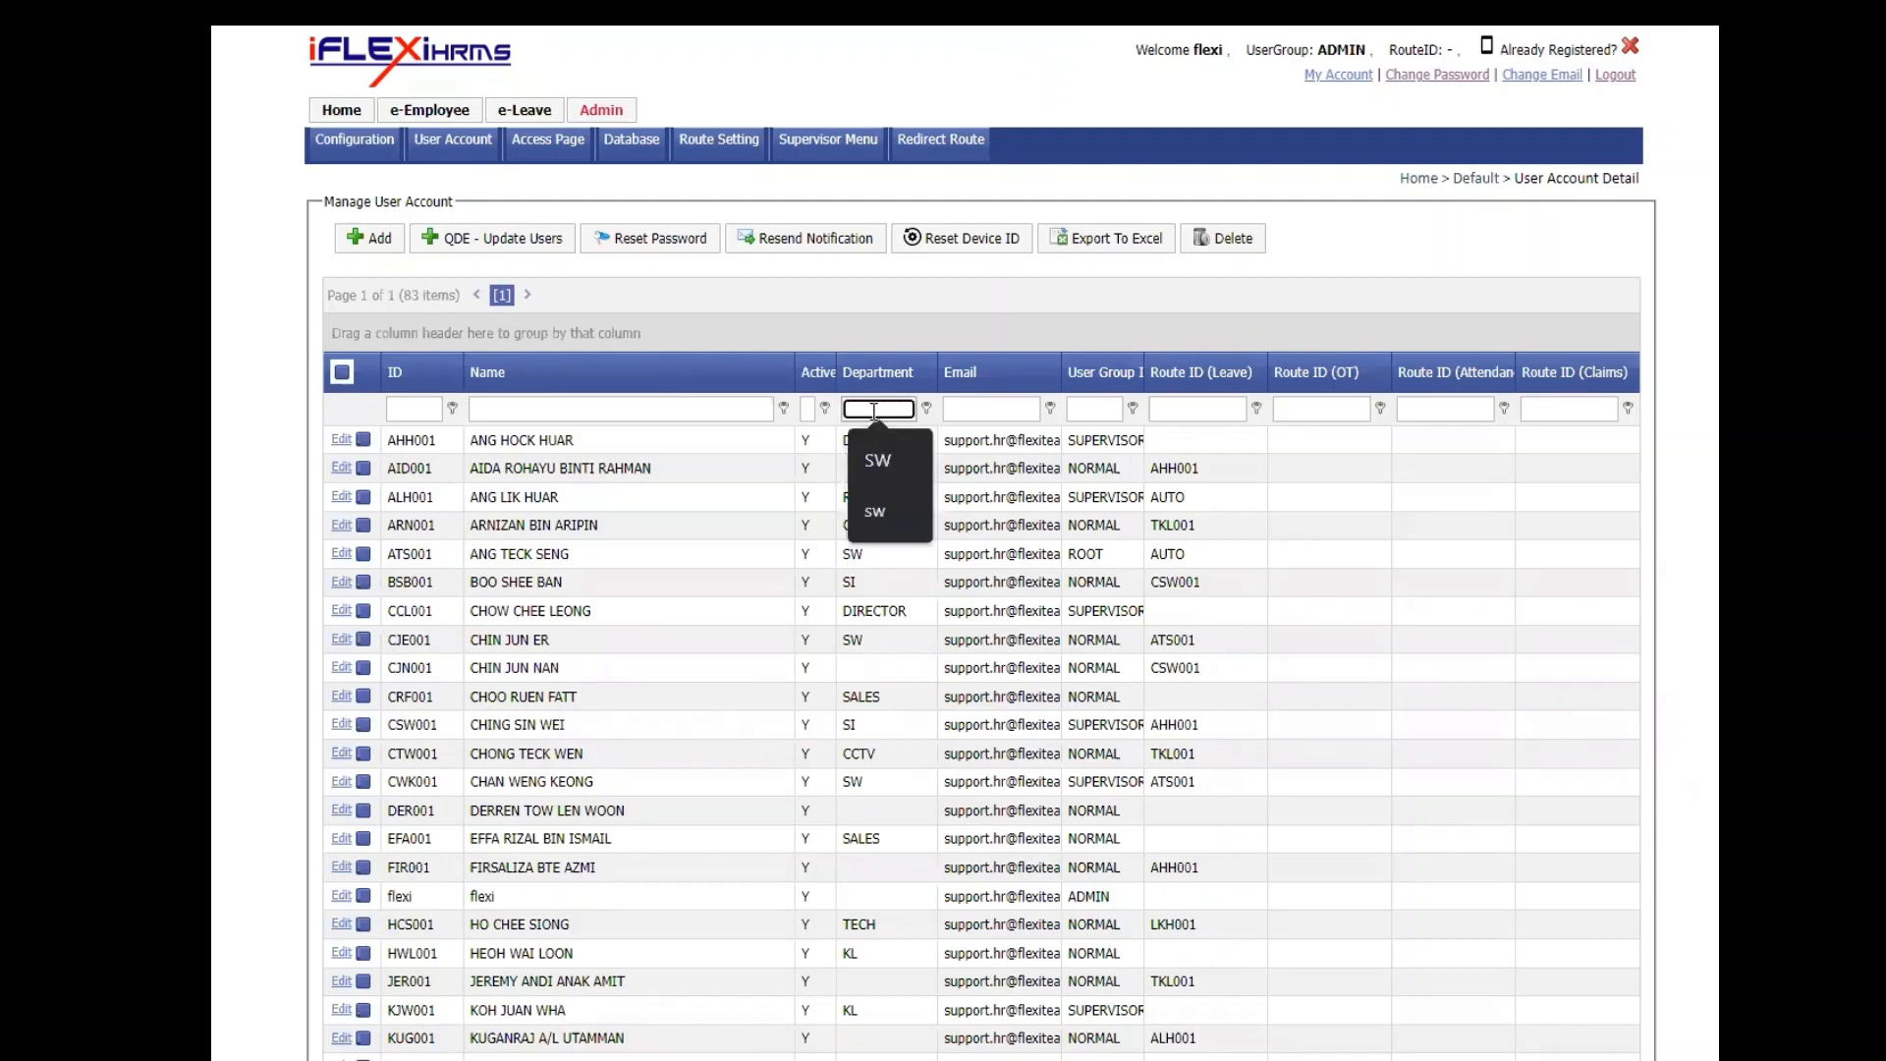
type("sw")
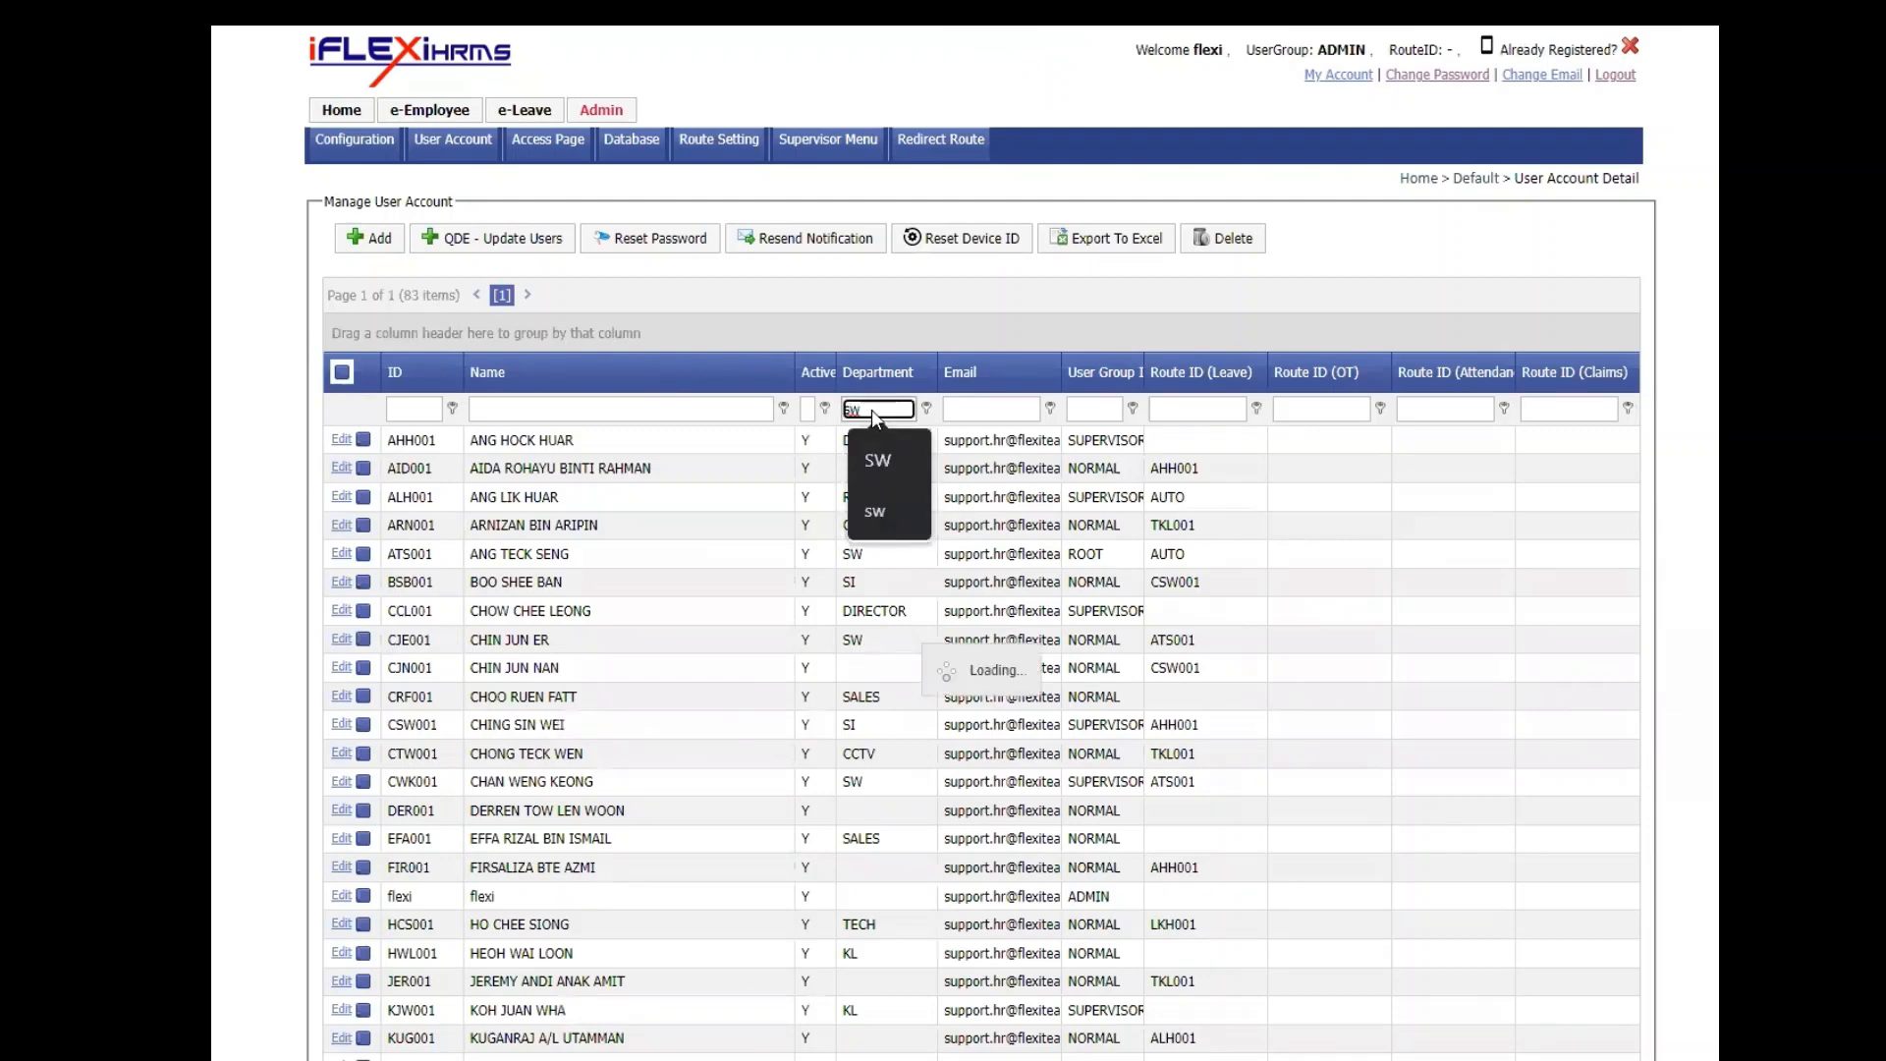